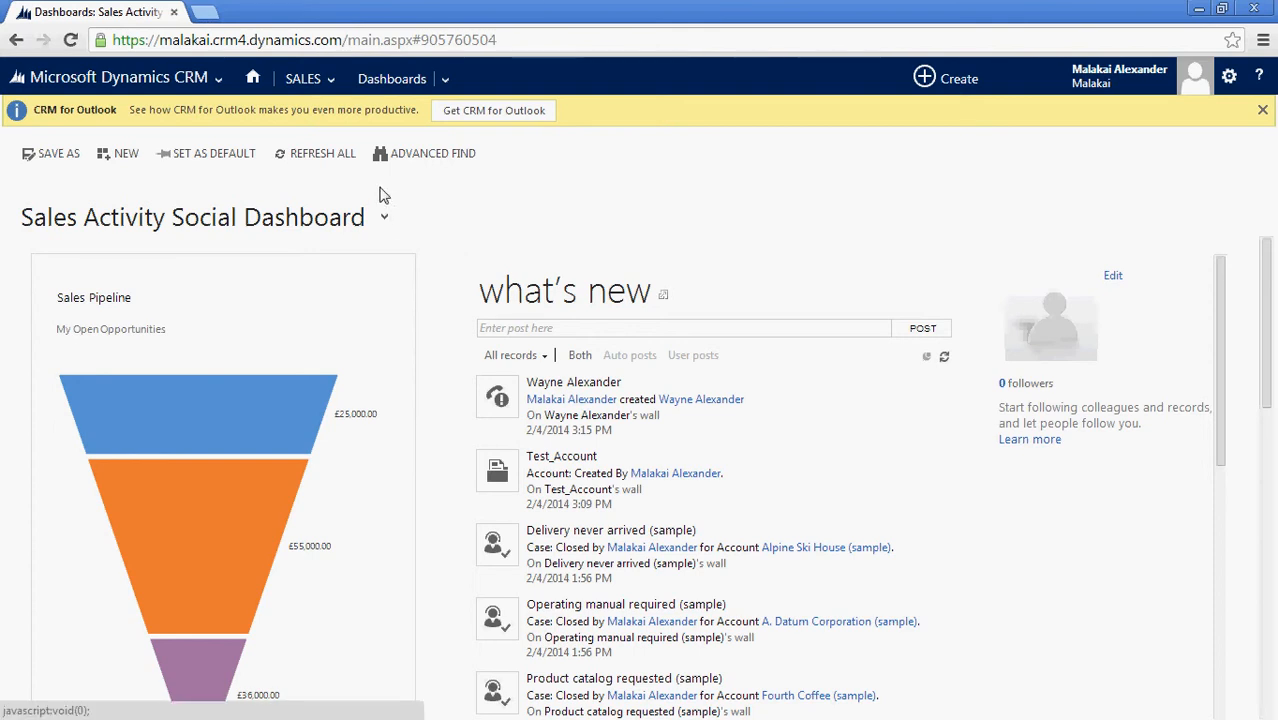
# Open the Reports list in the Sales area.
pyautogui.click(335, 82)
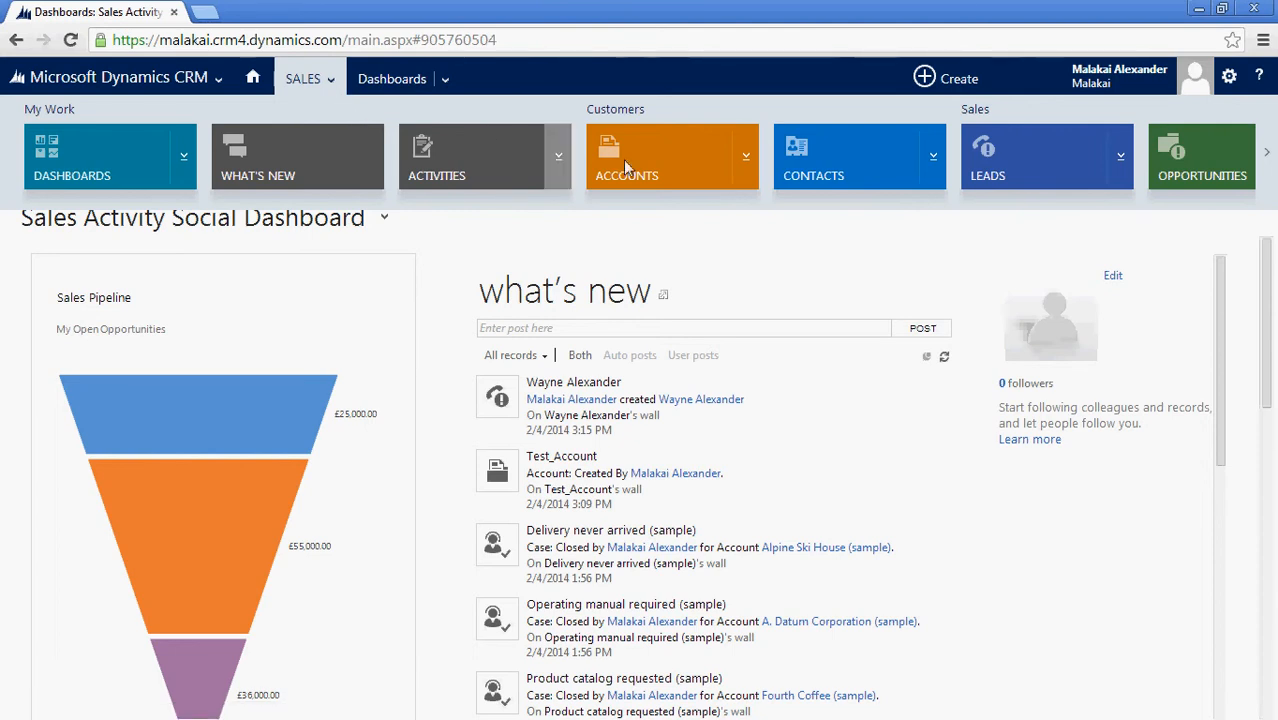
pyautogui.click(1267, 155)
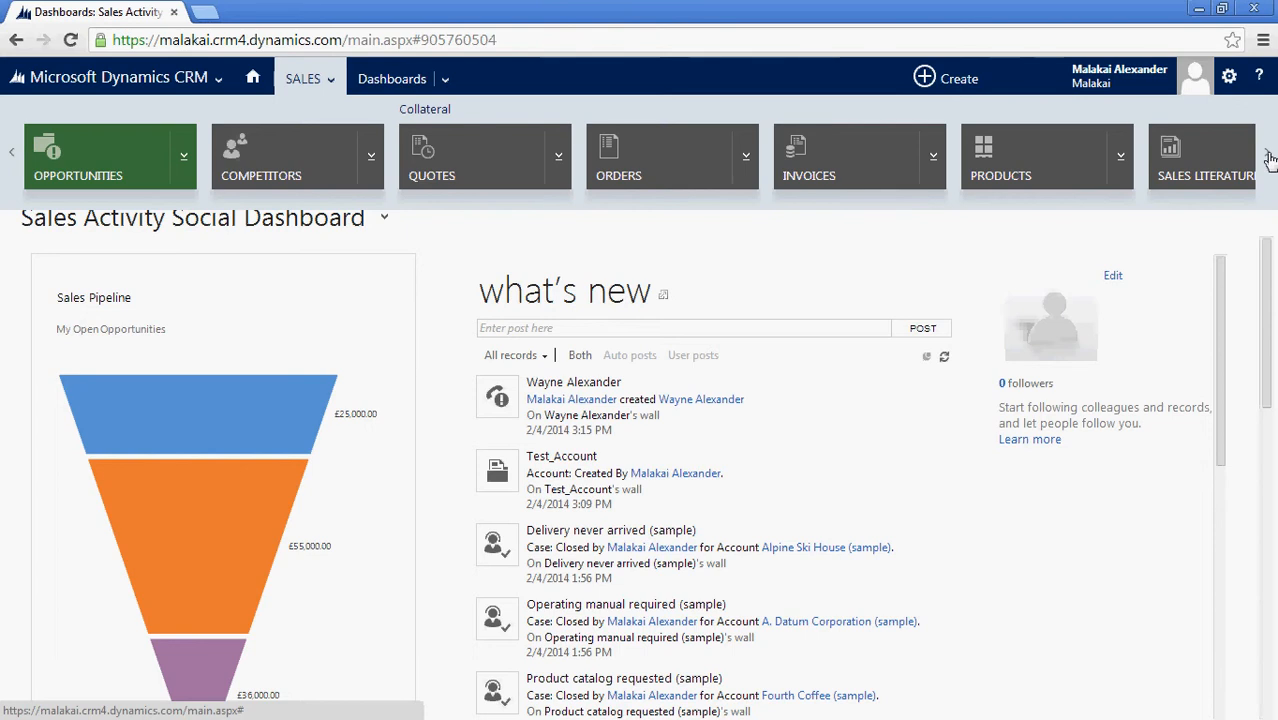
pyautogui.click(1267, 155)
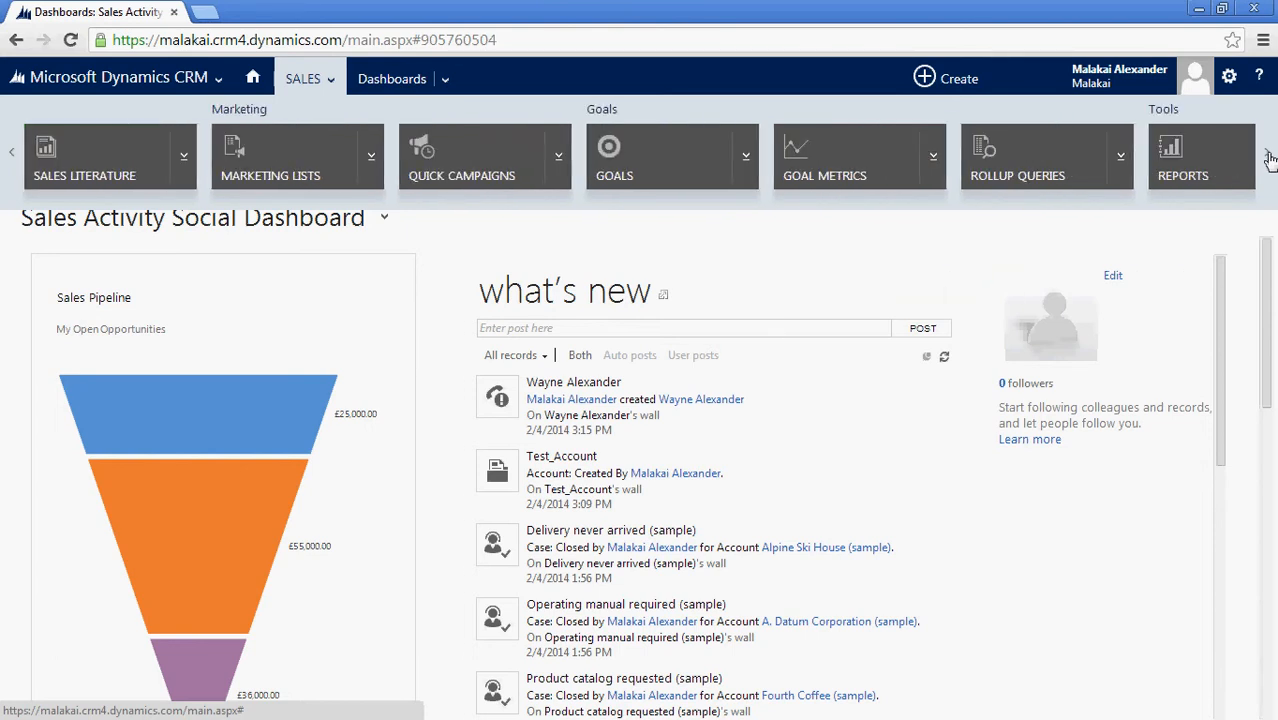
pyautogui.click(1267, 157)
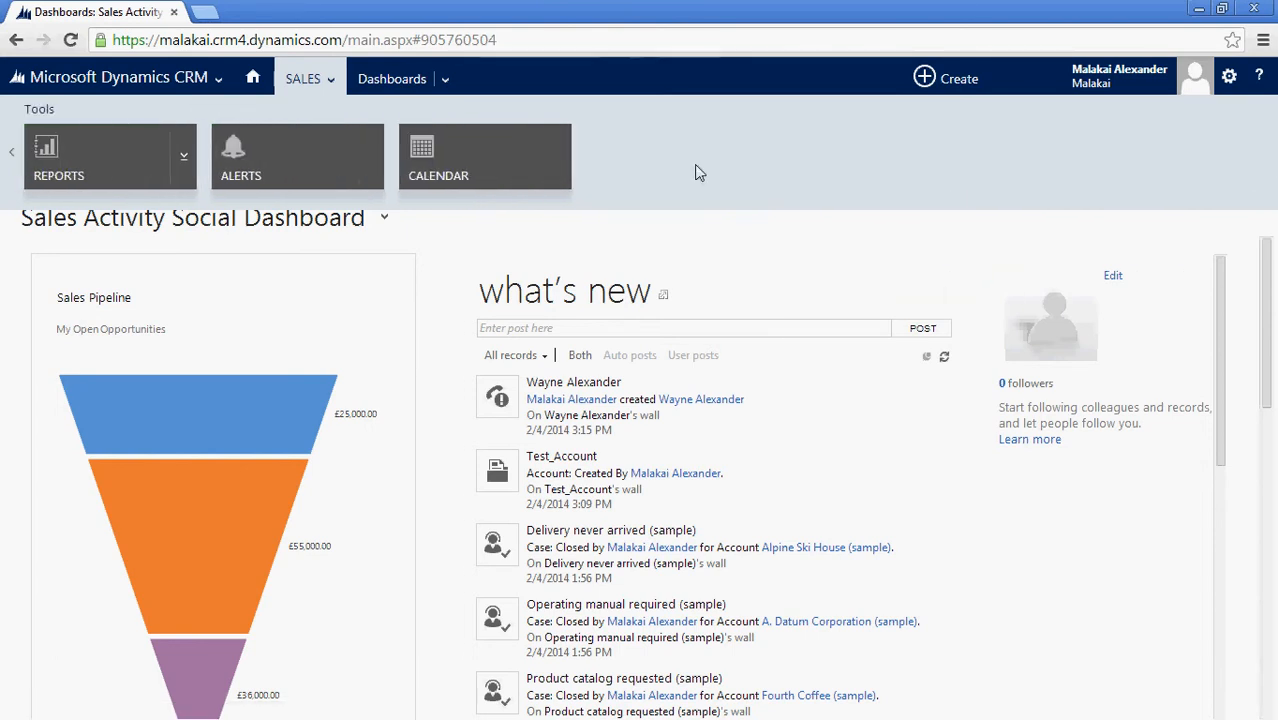
pyautogui.click(140, 162)
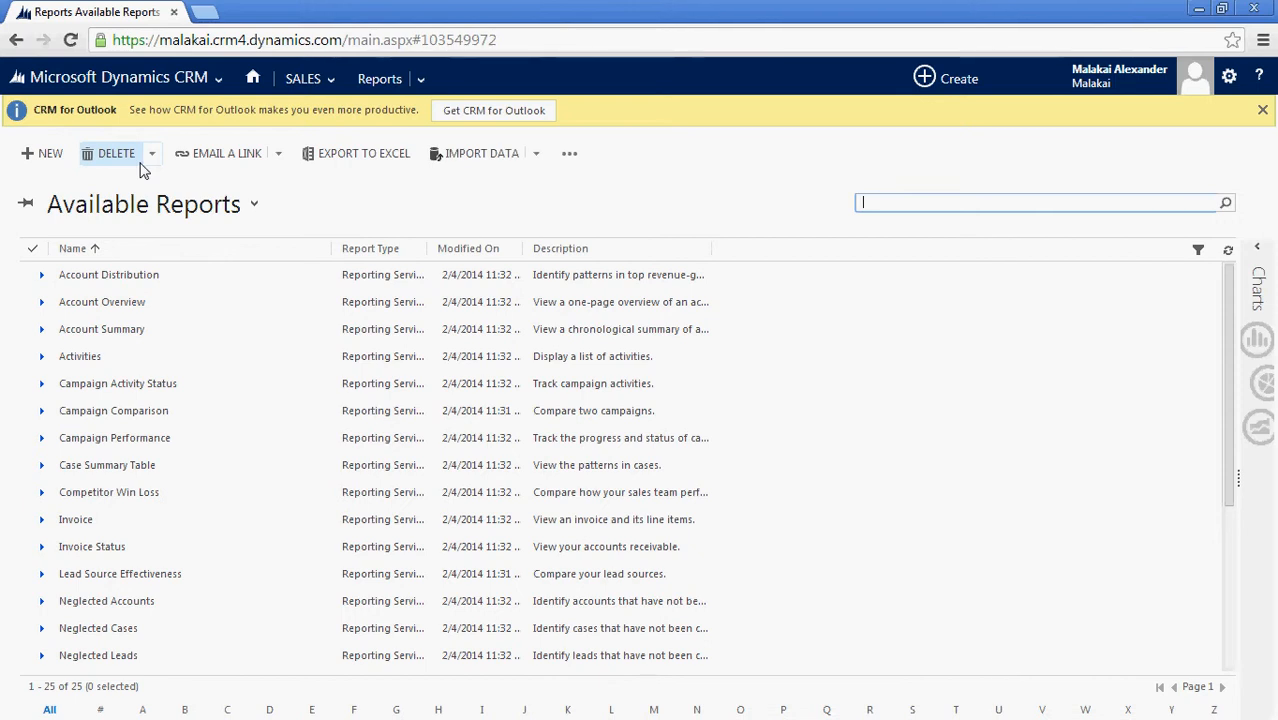
# Create a new report and launch the Report Wizard with the option to start a new report.
pyautogui.click(47, 160)
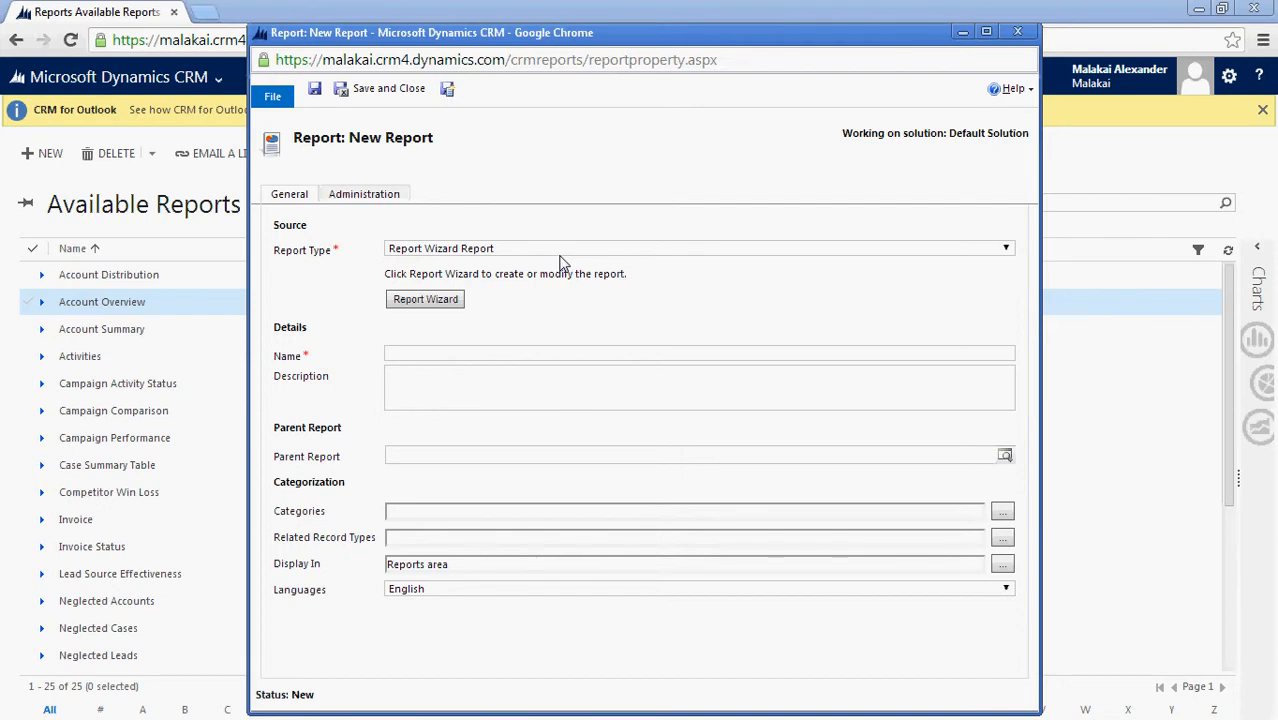
pyautogui.click(446, 310)
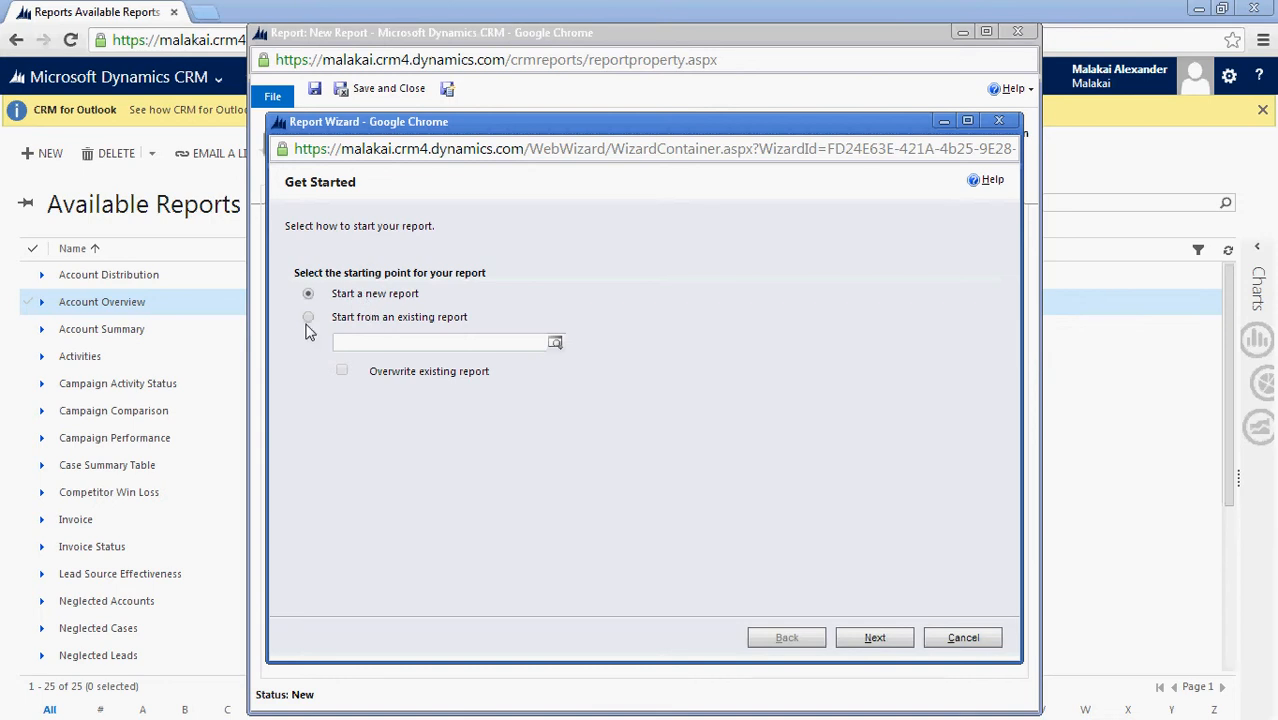
pyautogui.click(862, 639)
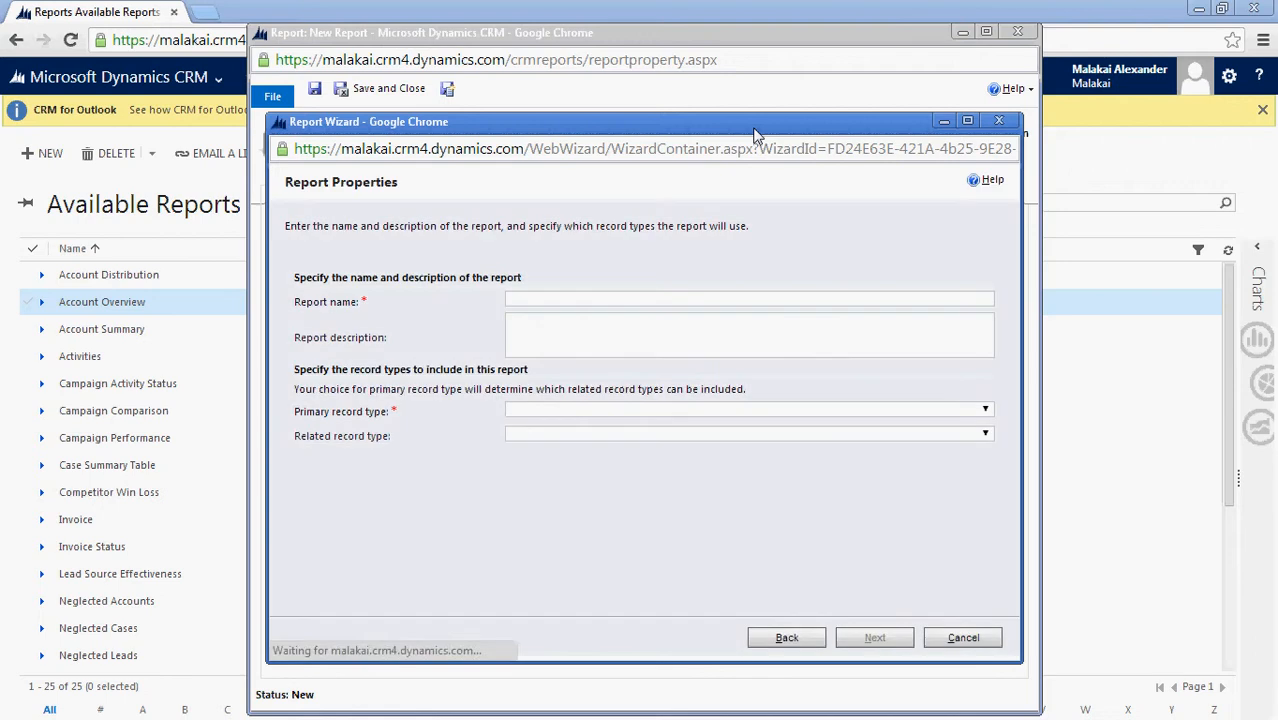
# Name the report "Contacts created within the last week" and leave its description empty.
pyautogui.click(598, 304)
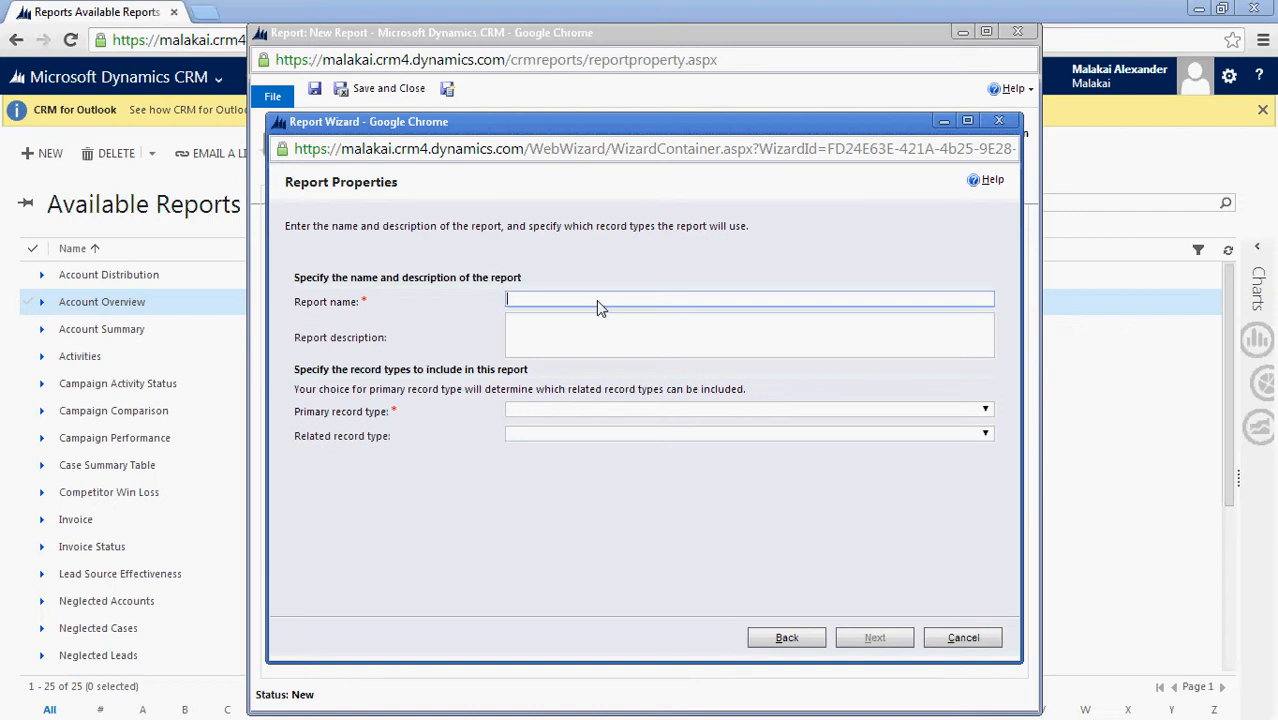
pyautogui.write('Contacts created within the last week')
pyautogui.click(606, 338)
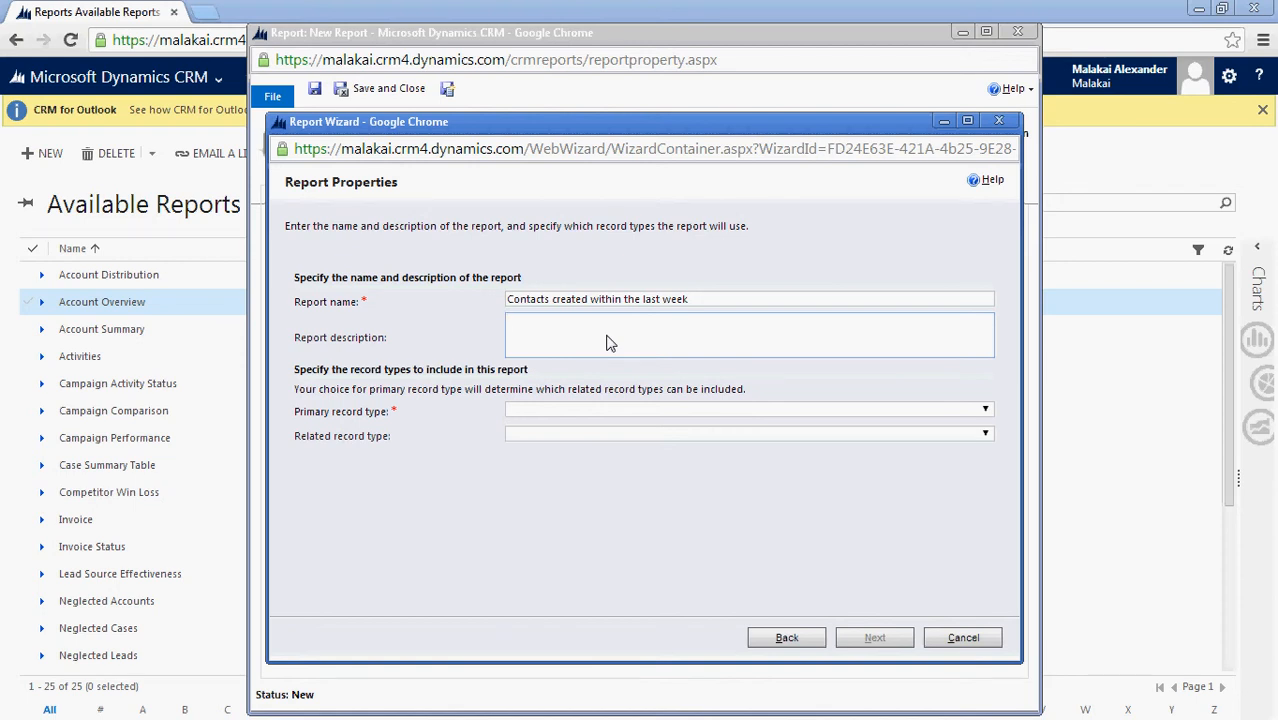
pyautogui.moveTo(718, 304); pyautogui.dragTo(536, 308)
pyautogui.click(555, 328)
# Set the primary record type to Contacts, leave the related record type blank, and continue to the record filters.
pyautogui.click(686, 411)
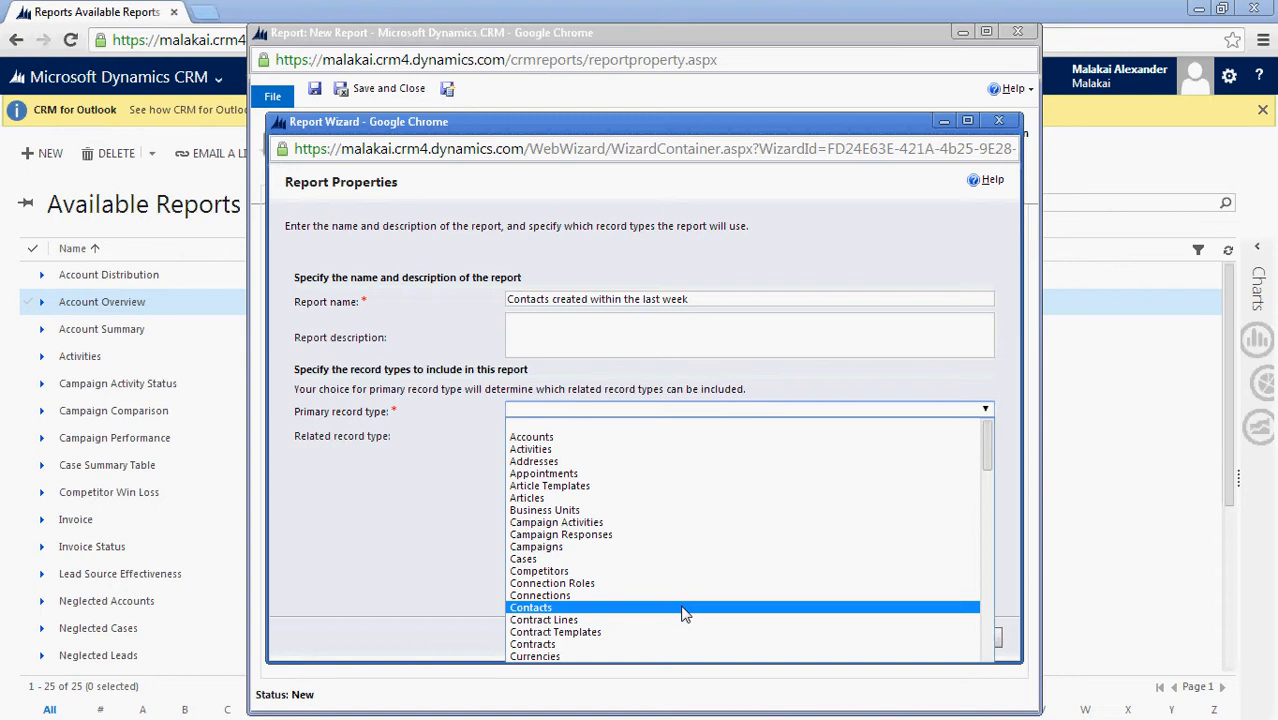
pyautogui.click(565, 614)
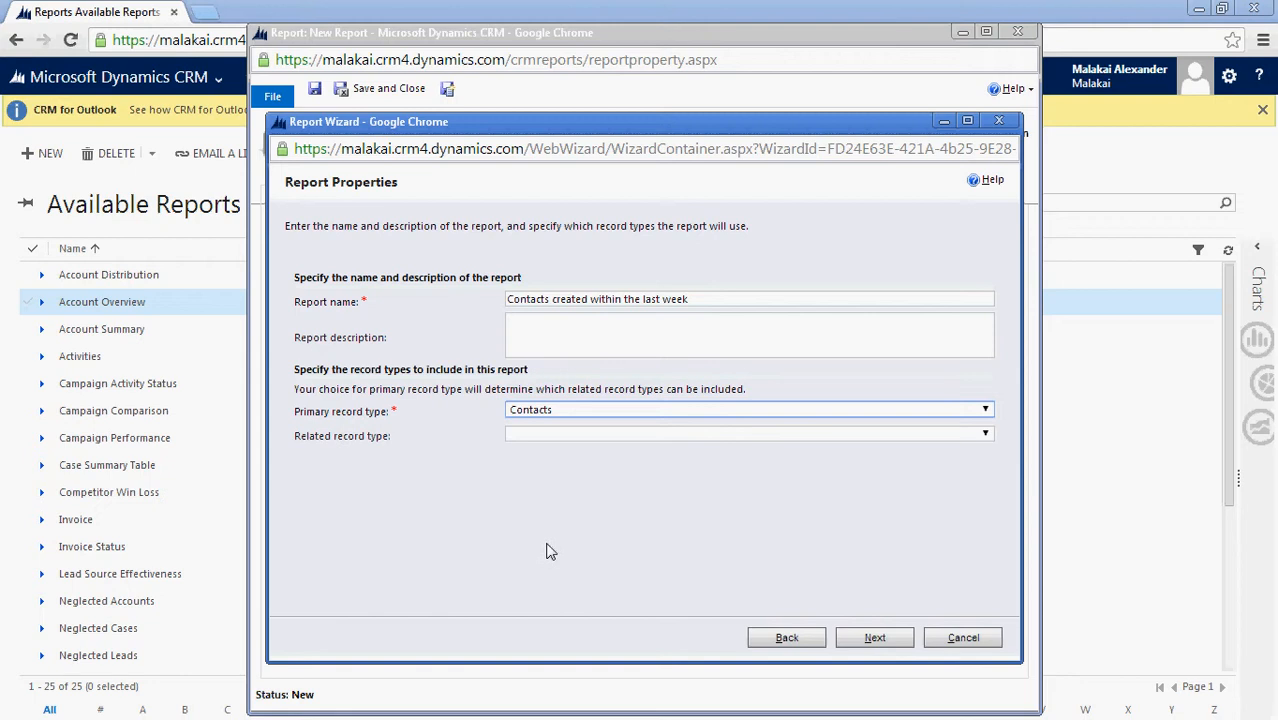
pyautogui.click(538, 437)
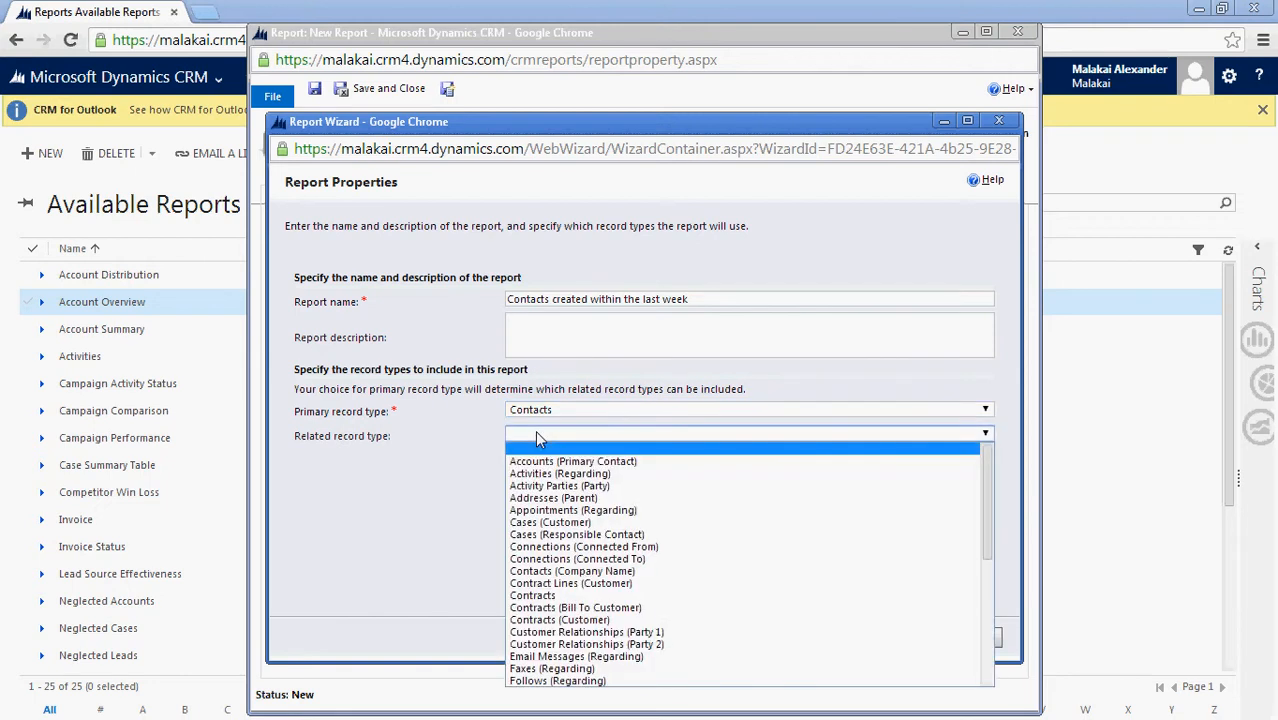
pyautogui.click(433, 479)
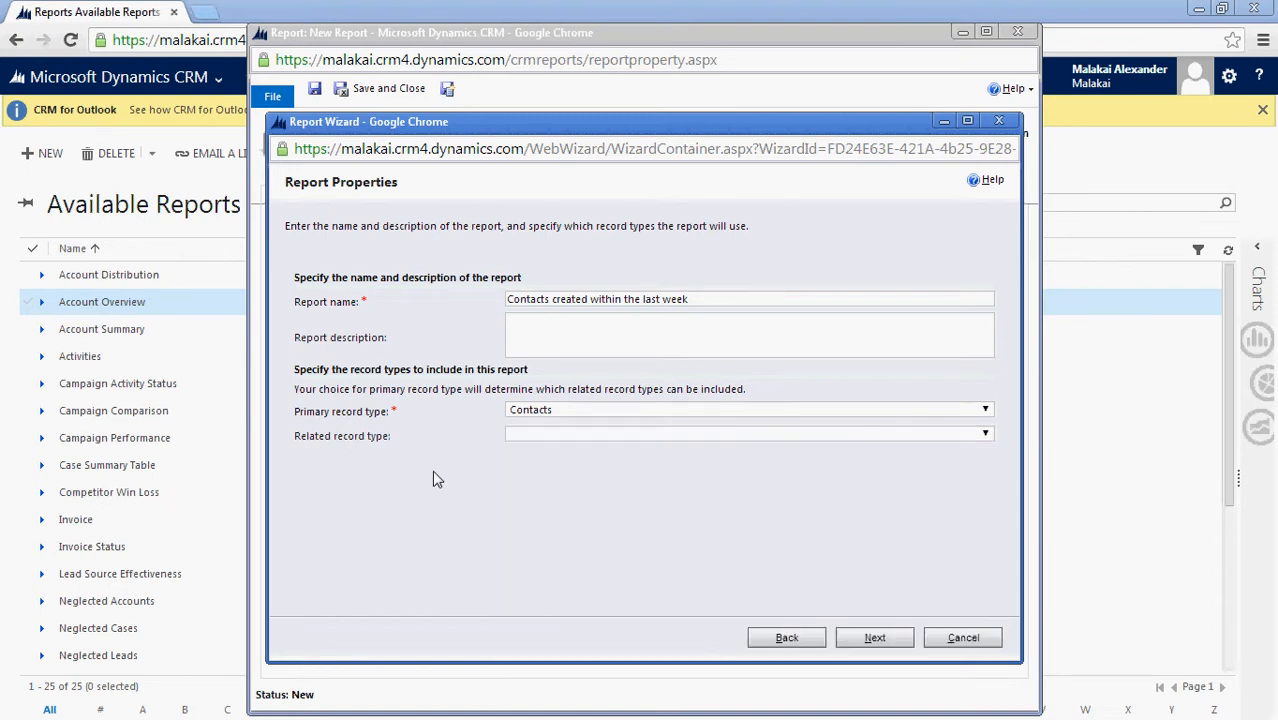
pyautogui.click(840, 634)
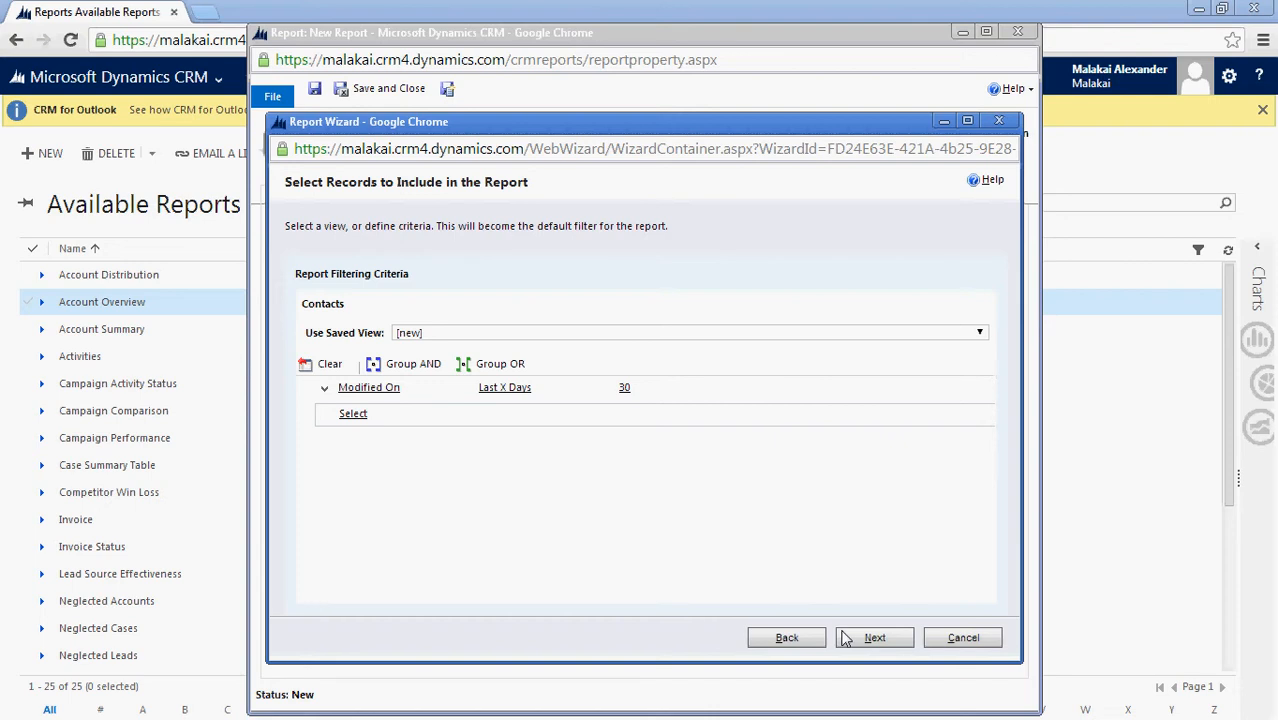
# Clear the default filter criteria and add the condition Status Equals Active.
pyautogui.click(332, 364)
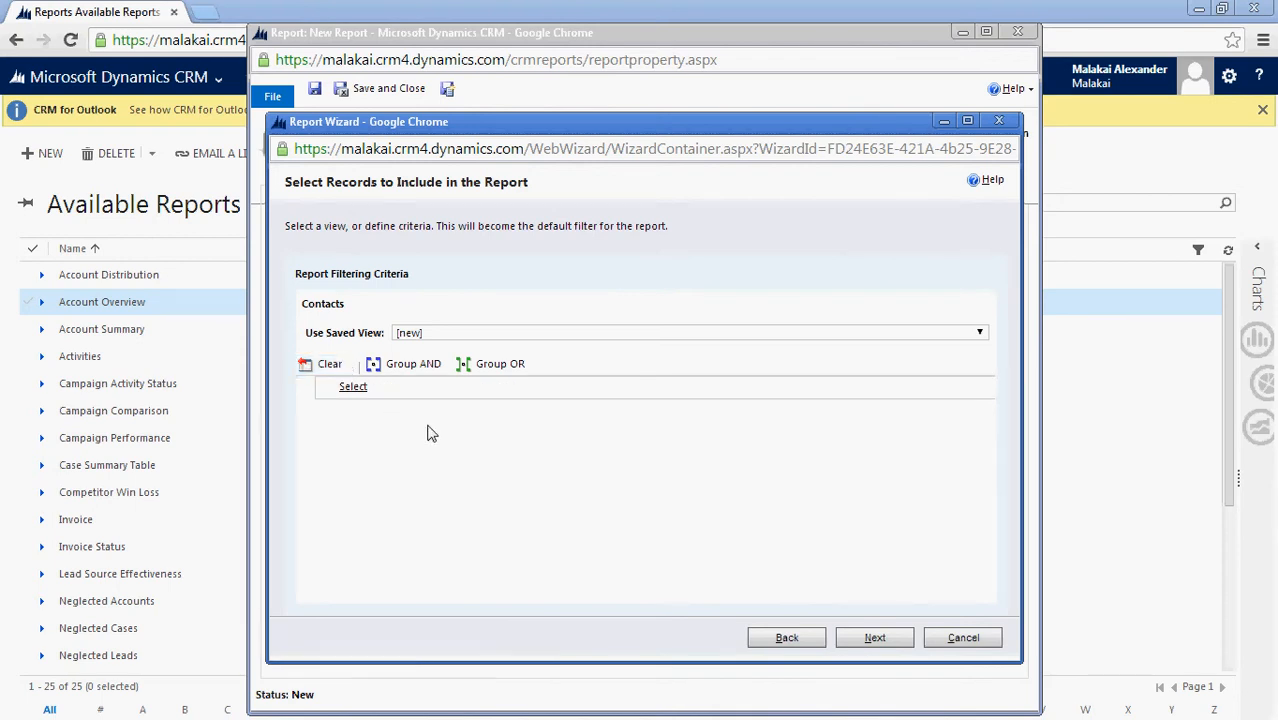
pyautogui.click(353, 386)
pyautogui.click(502, 390)
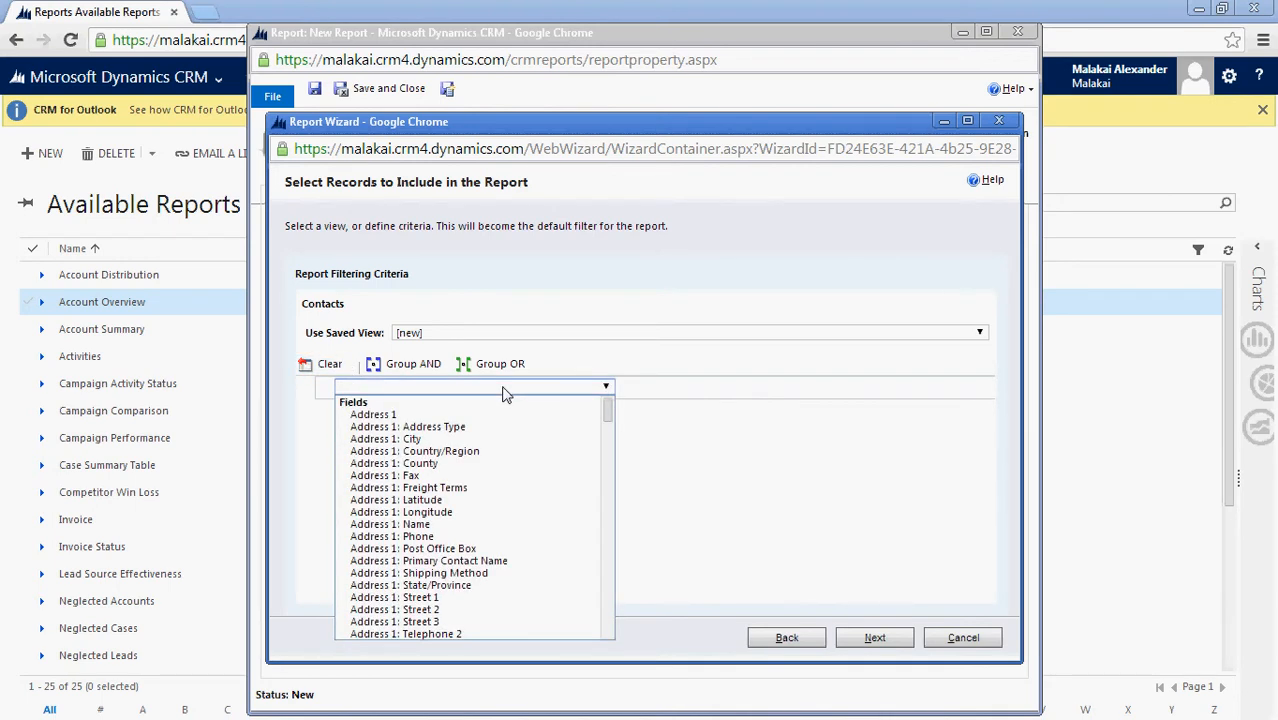
pyautogui.moveTo(610, 428); pyautogui.dragTo(612, 550)
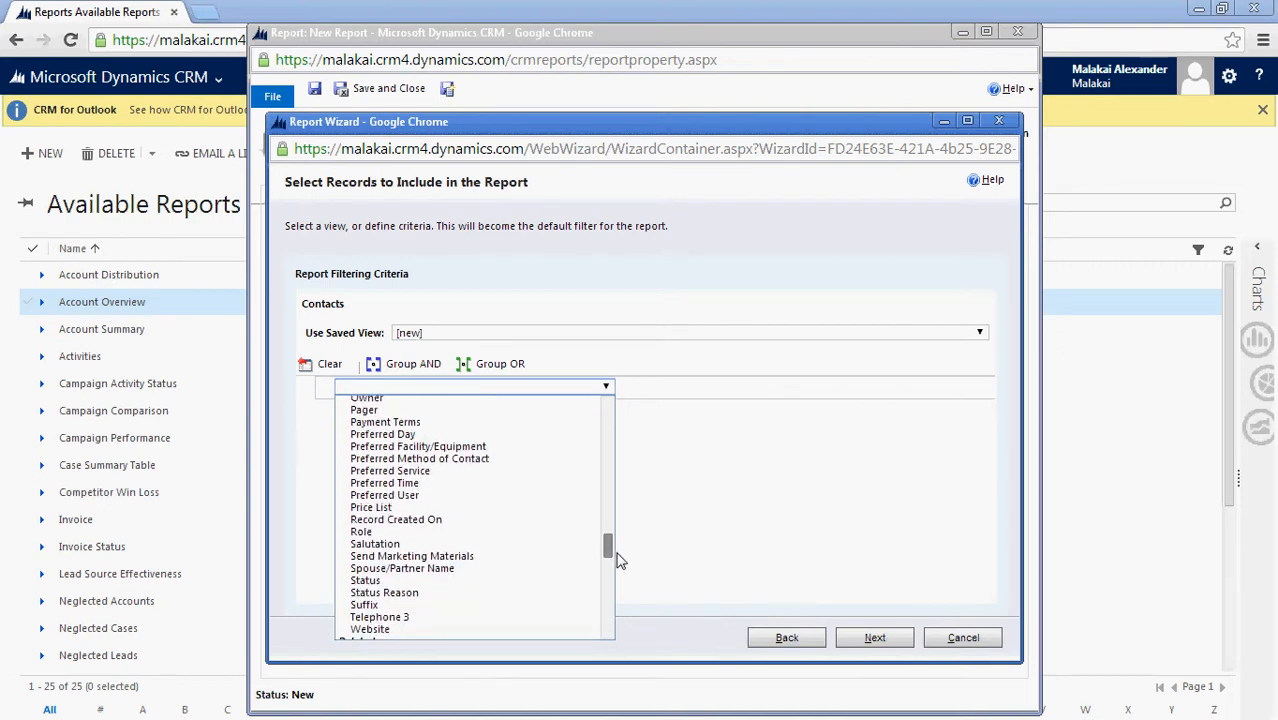
pyautogui.click(576, 592)
pyautogui.click(640, 386)
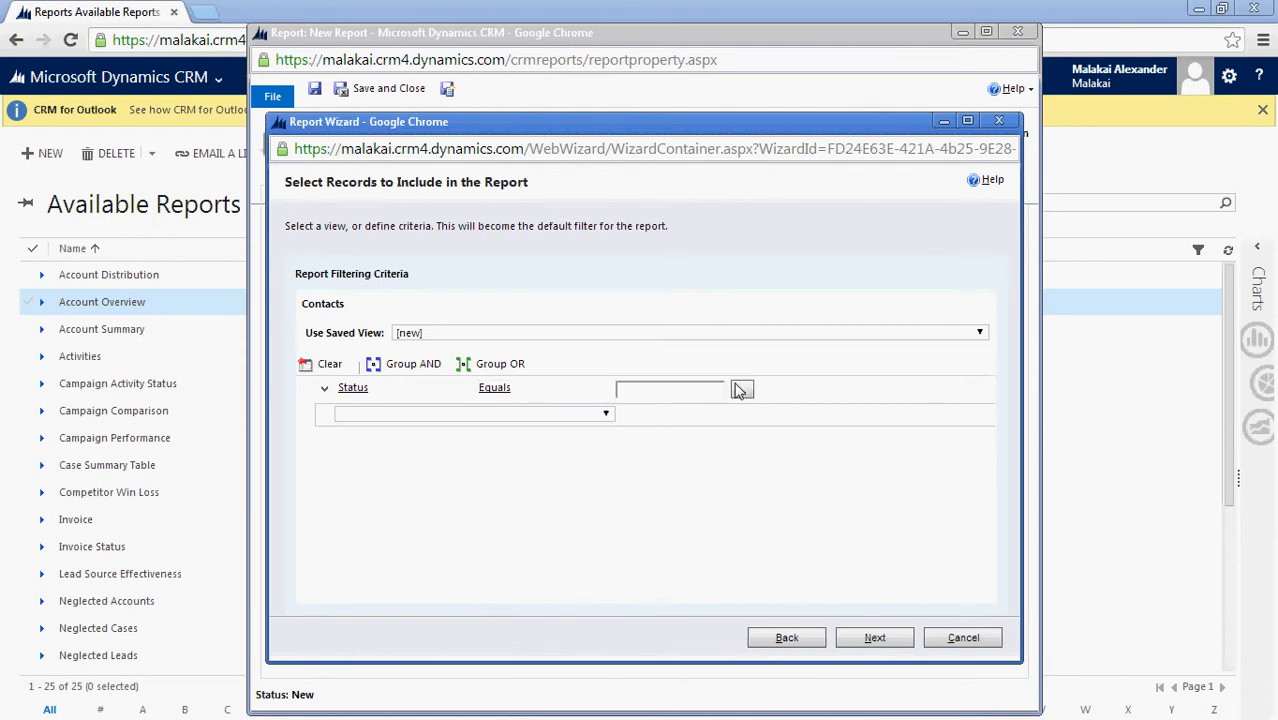
pyautogui.click(741, 390)
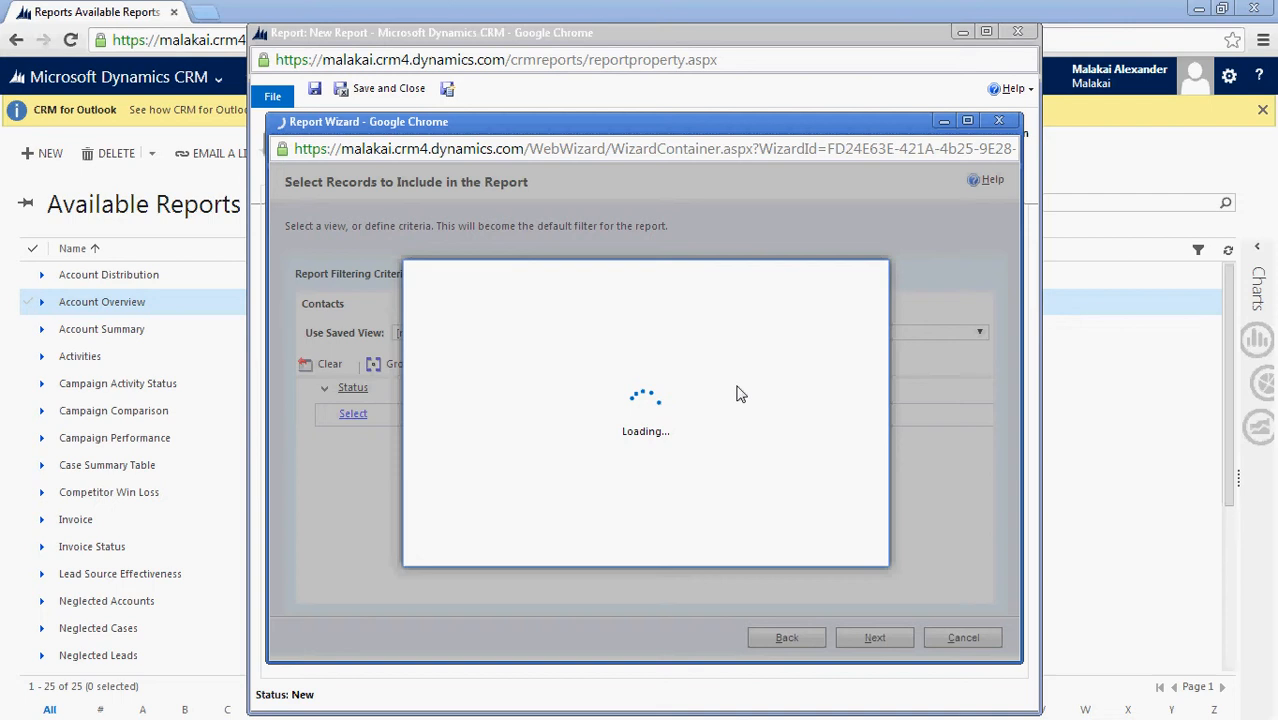
pyautogui.doubleClick(592, 385)
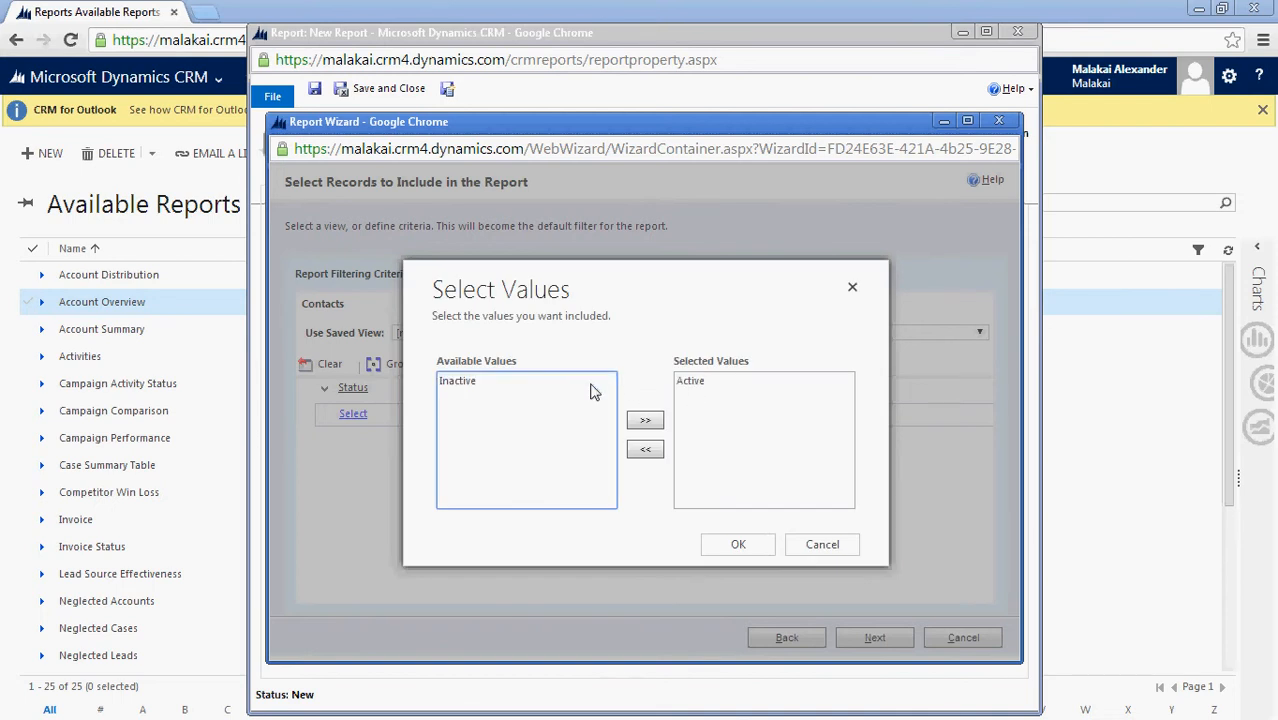
pyautogui.click(738, 547)
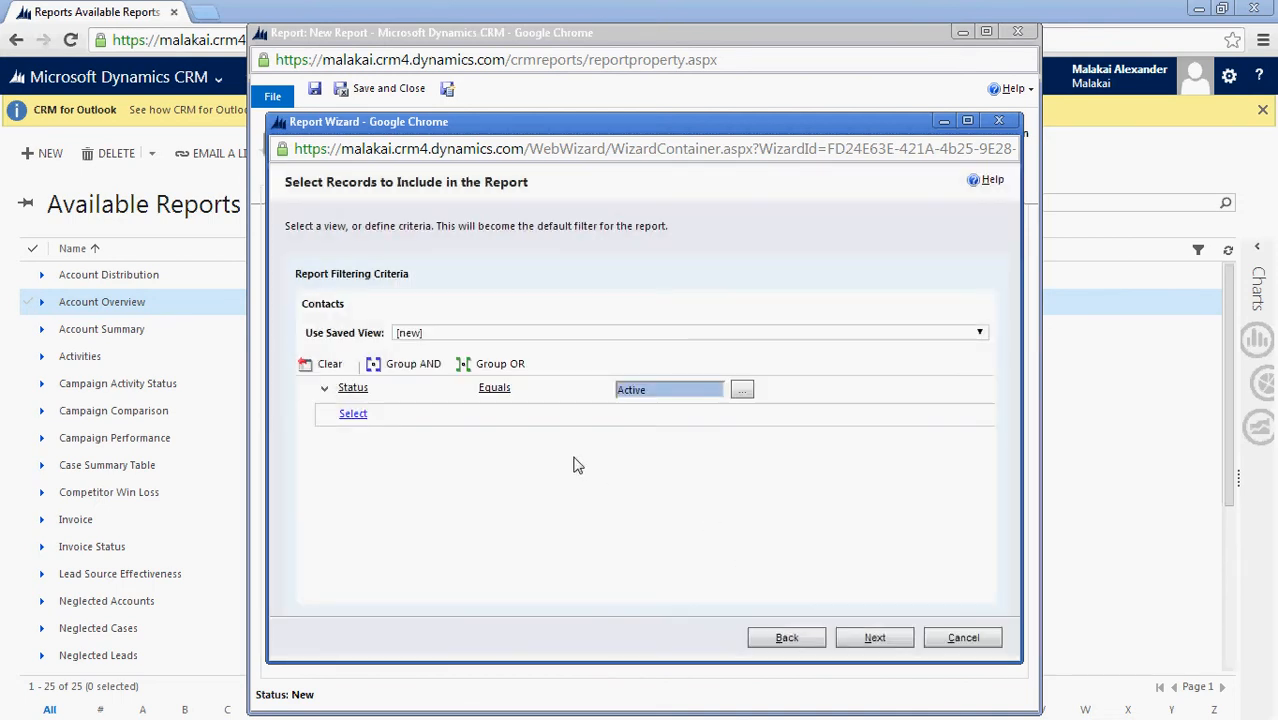
# Add a second filter condition, Created On Last Week, and continue to the field layout.
pyautogui.moveTo(556, 422)
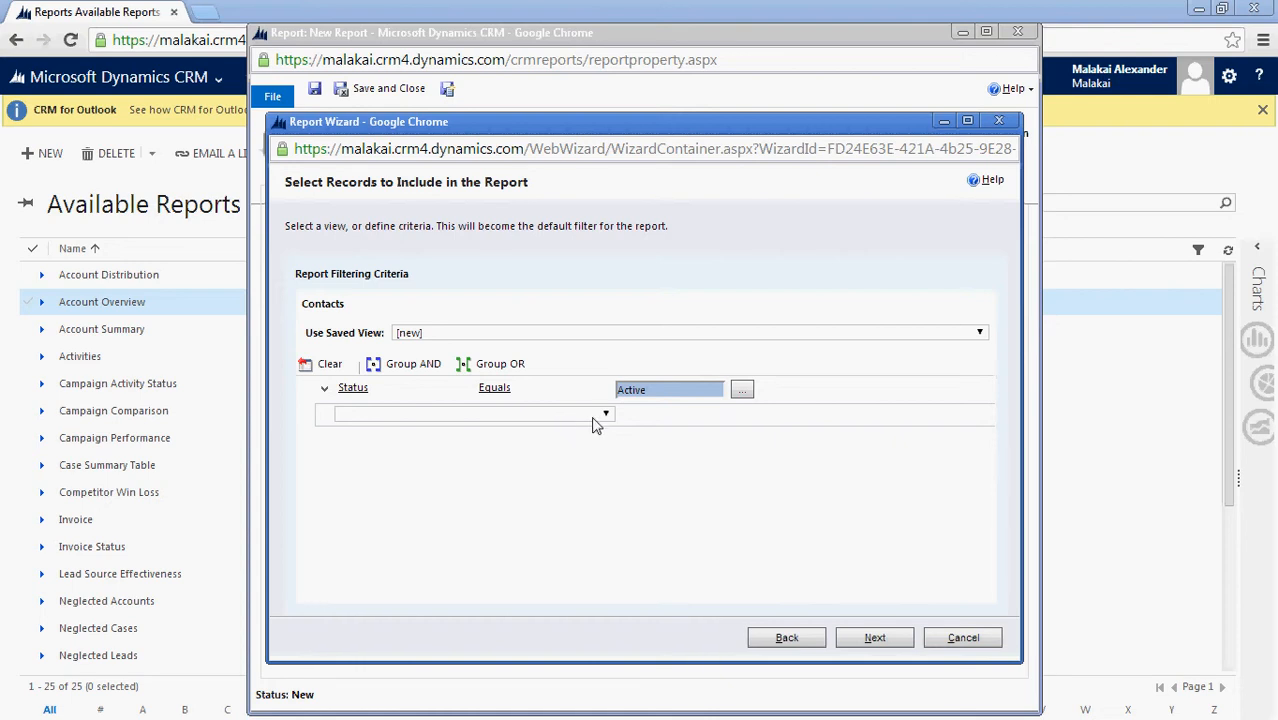
pyautogui.click(600, 414)
pyautogui.scroll(-1, 610, 444)
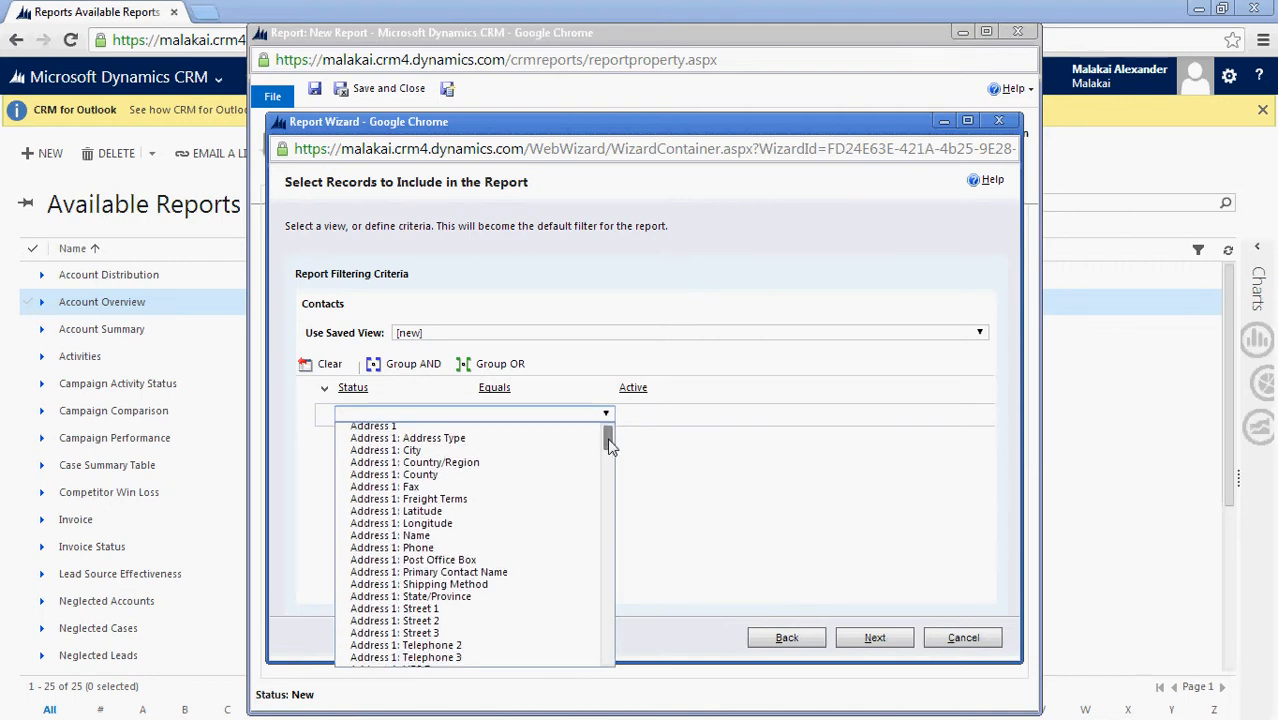
pyautogui.moveTo(607, 445); pyautogui.dragTo(585, 504)
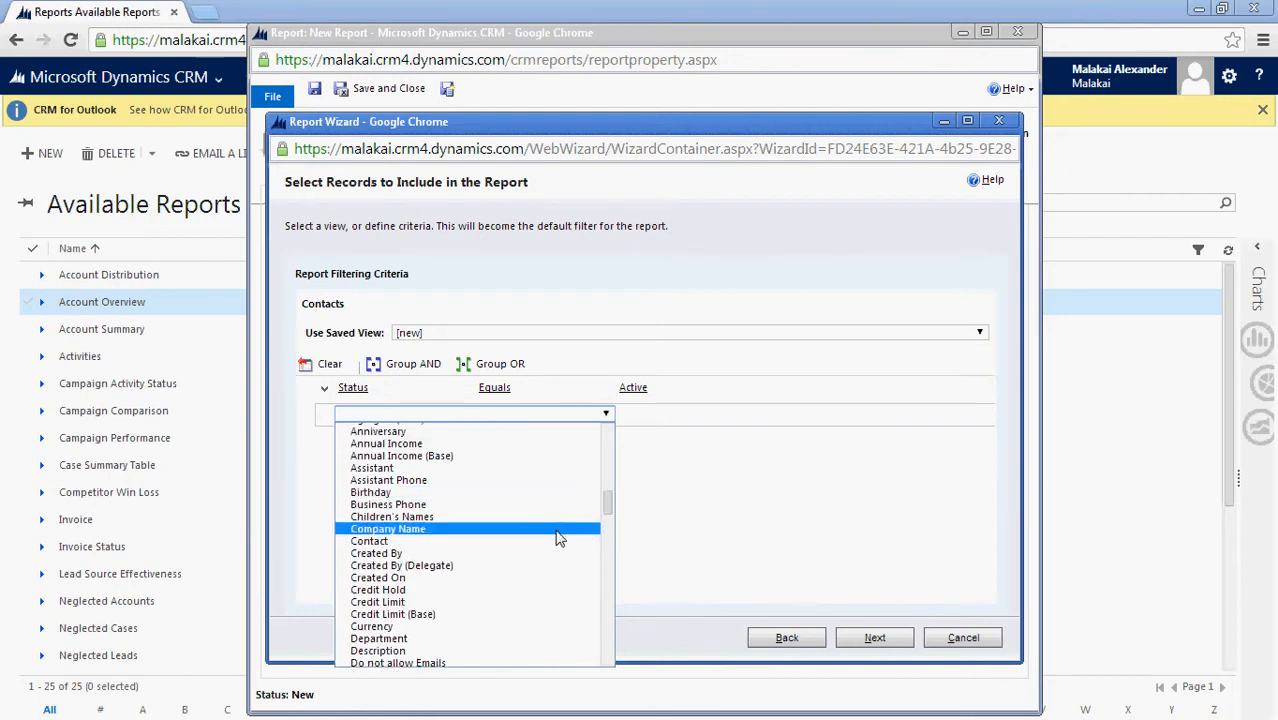
pyautogui.click(553, 578)
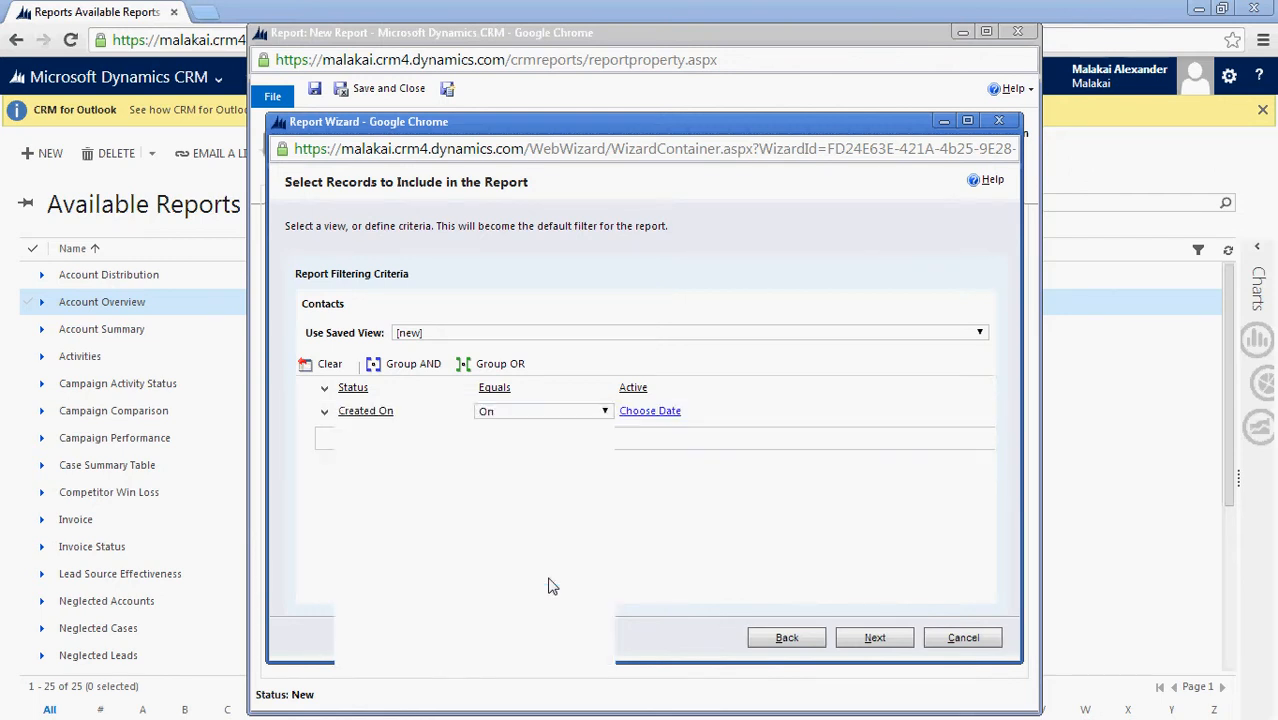
pyautogui.click(604, 412)
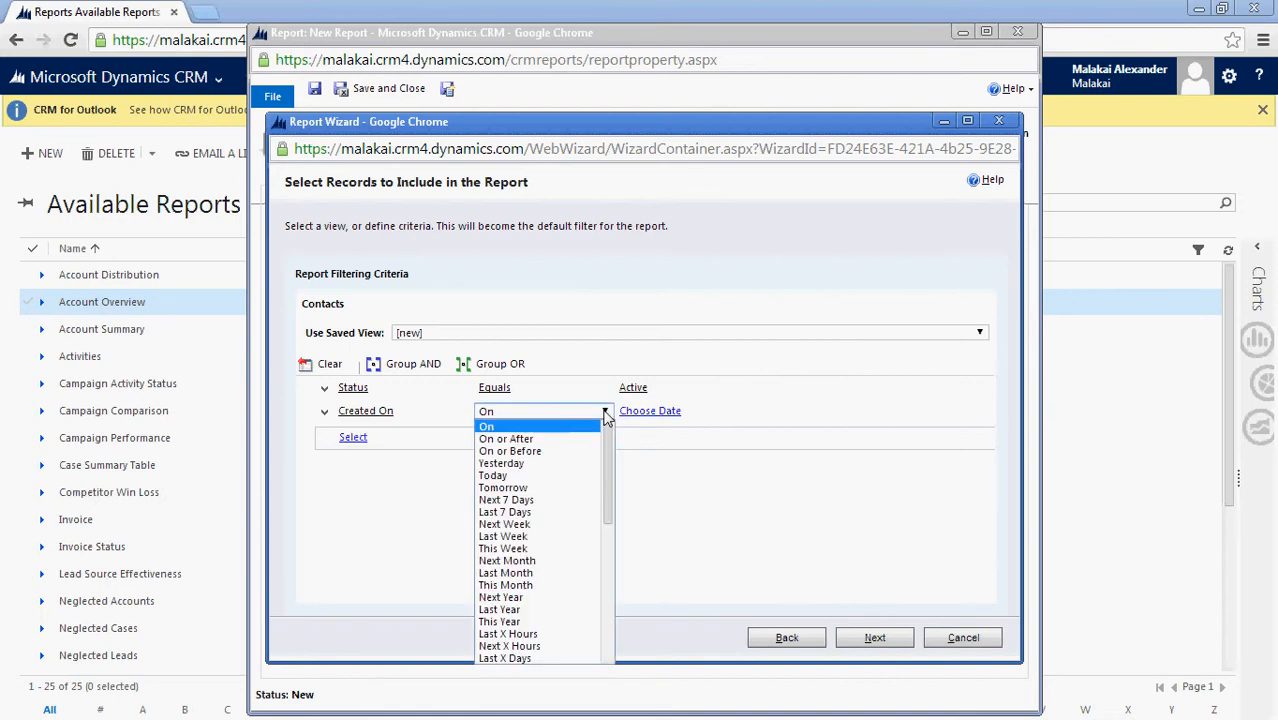
pyautogui.click(585, 543)
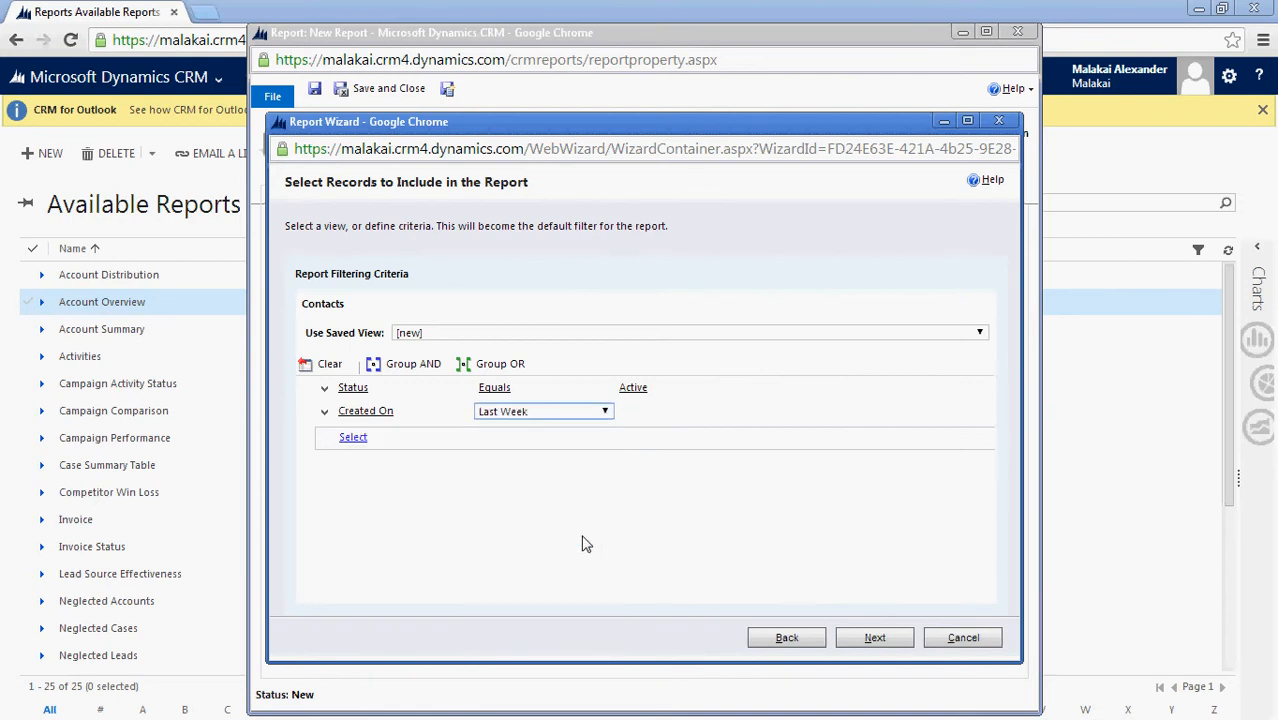
pyautogui.click(851, 640)
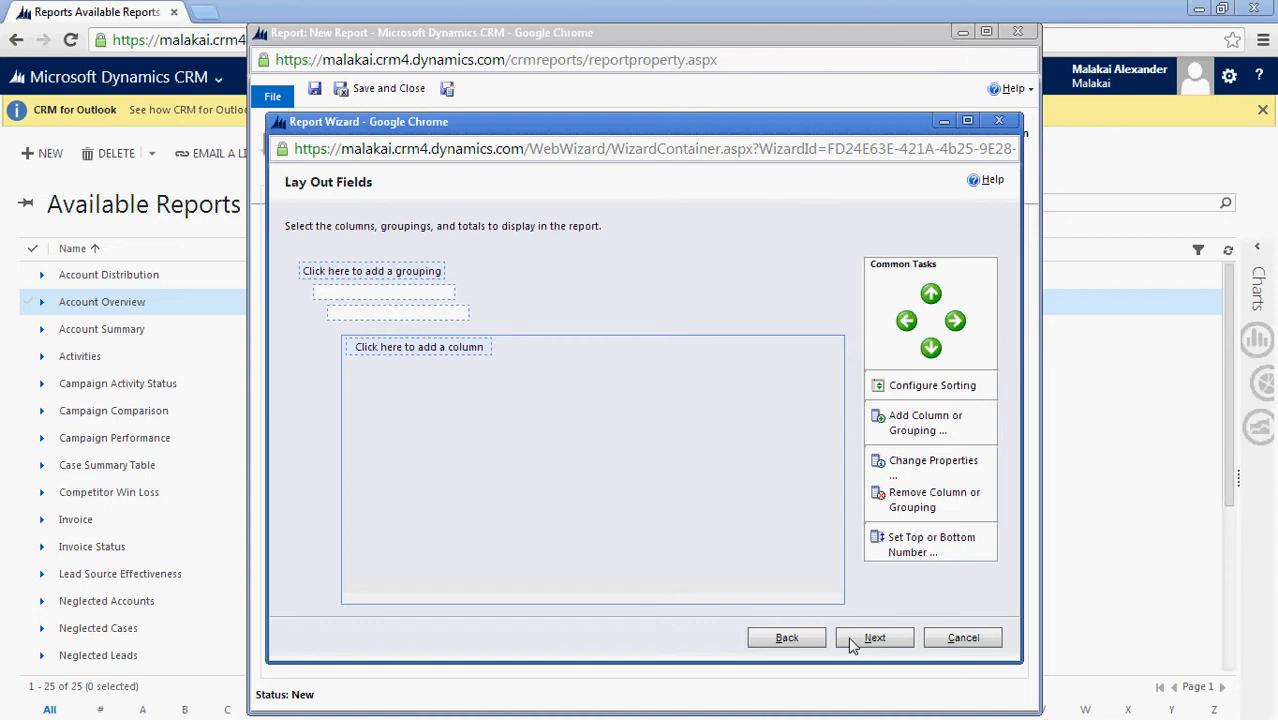
# Add a top-level grouping on the Contacts Owner column with the summary type Count.
pyautogui.click(437, 282)
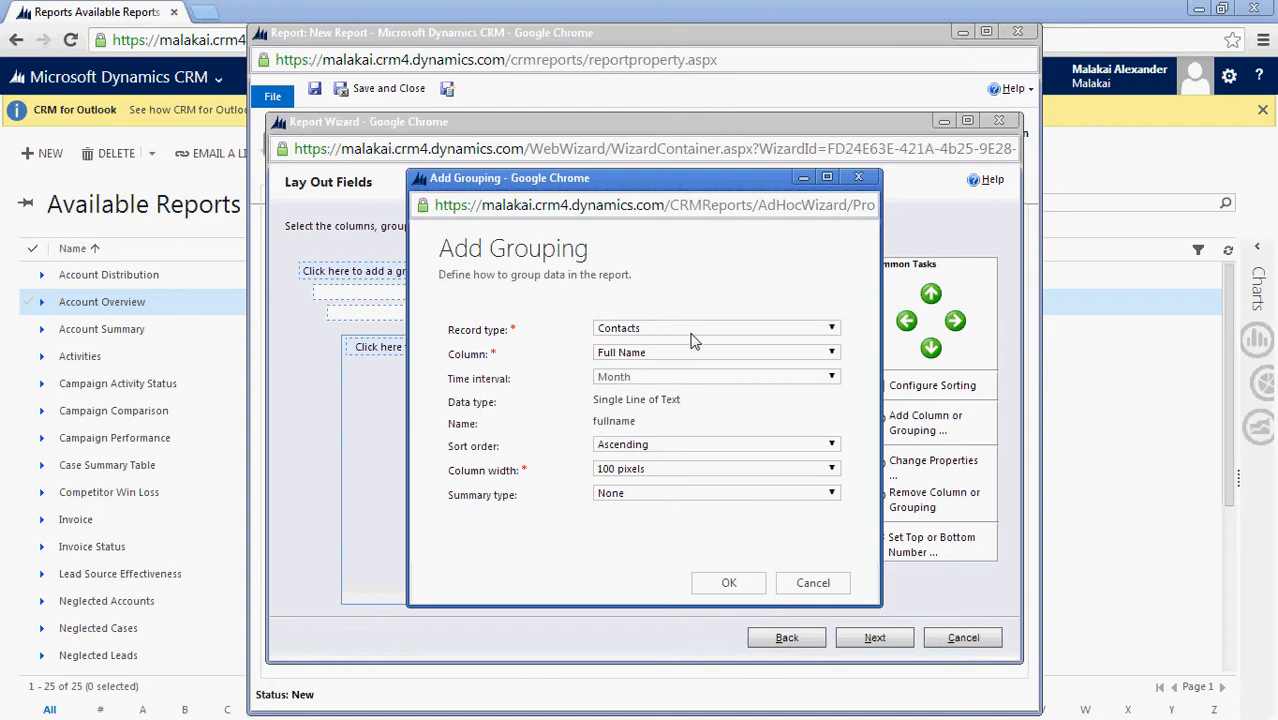
pyautogui.click(757, 353)
pyautogui.moveTo(835, 497); pyautogui.dragTo(834, 541)
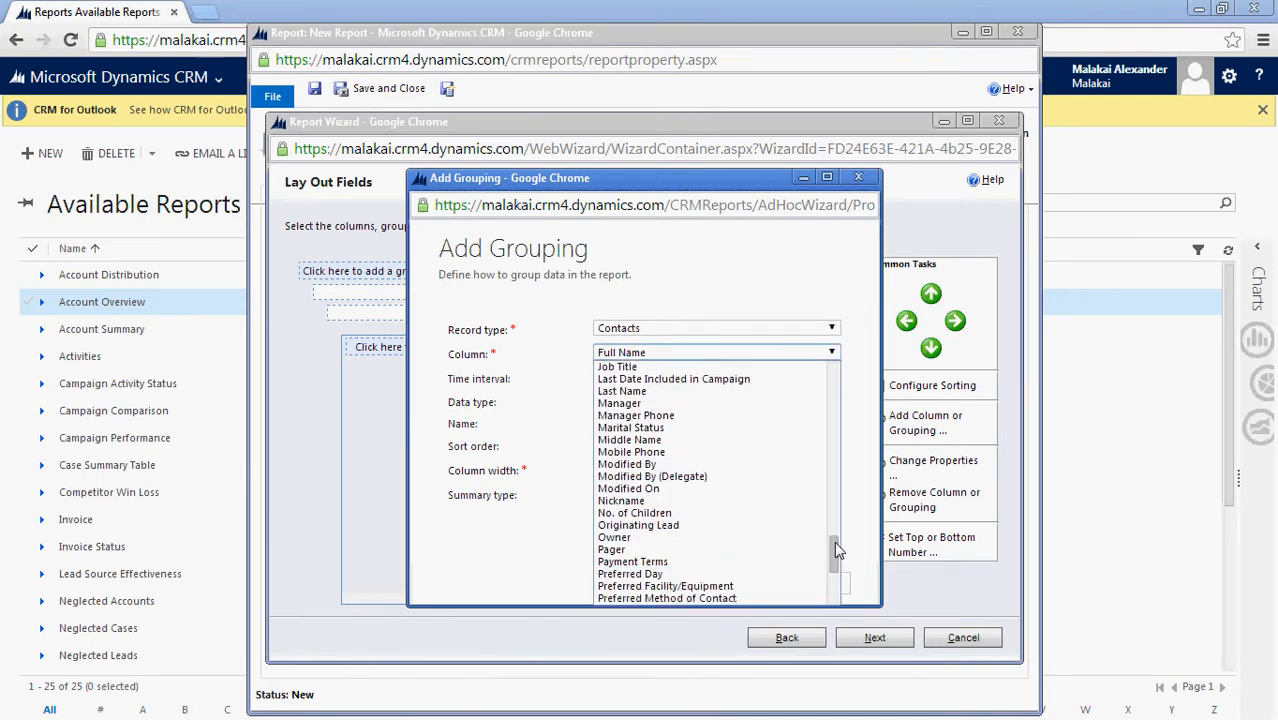
pyautogui.click(812, 544)
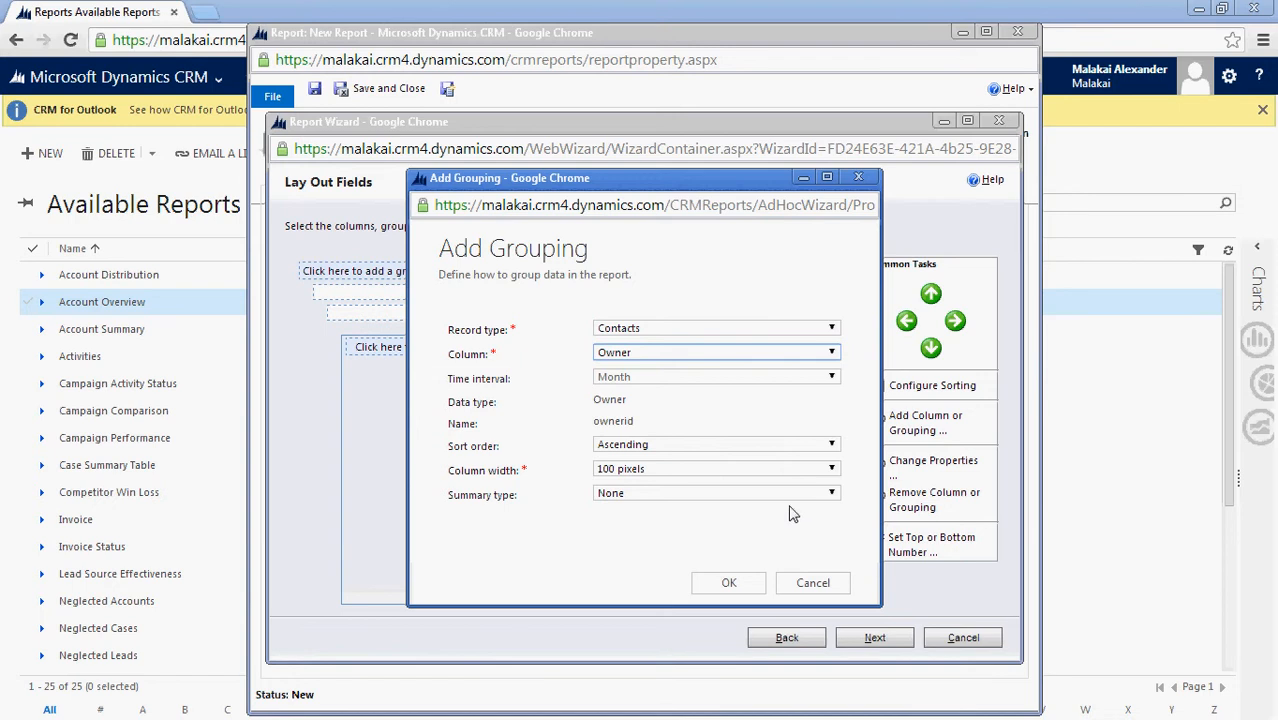
pyautogui.click(786, 495)
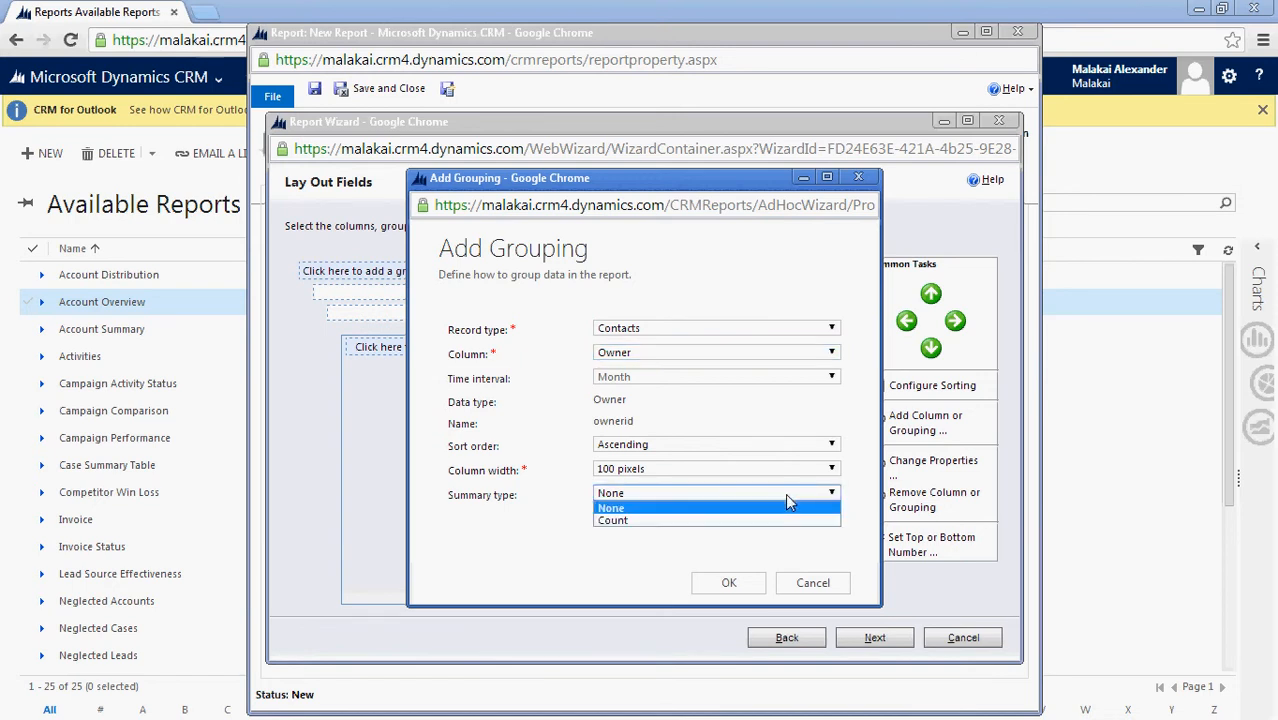
pyautogui.click(789, 519)
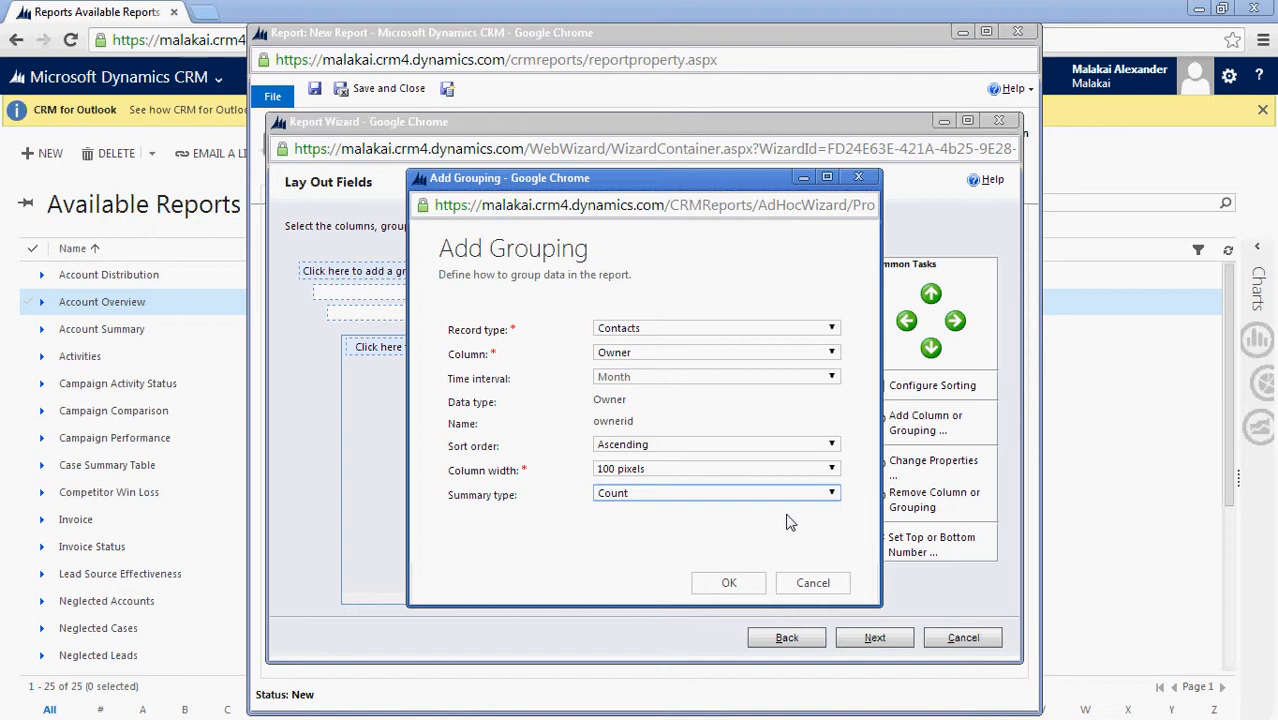
pyautogui.click(756, 584)
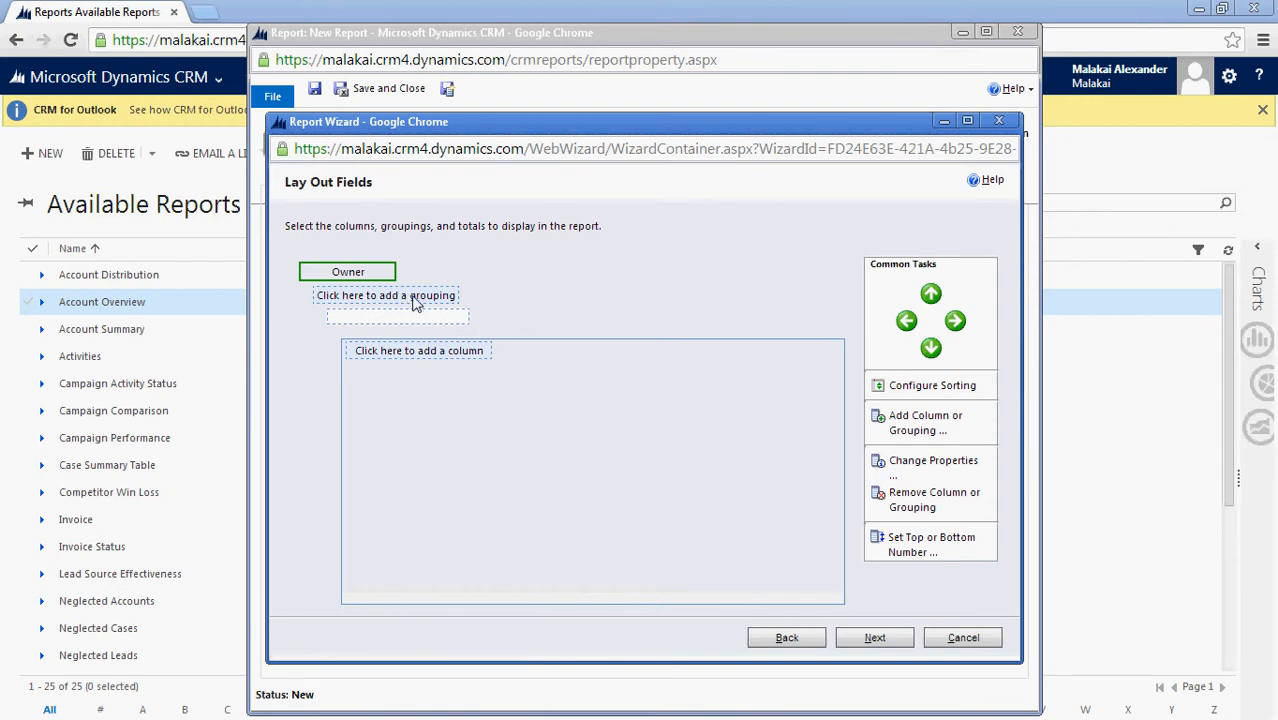
# Add the Contacts Full Name column to the report layout with a column width of 150 pixels.
pyautogui.click(431, 352)
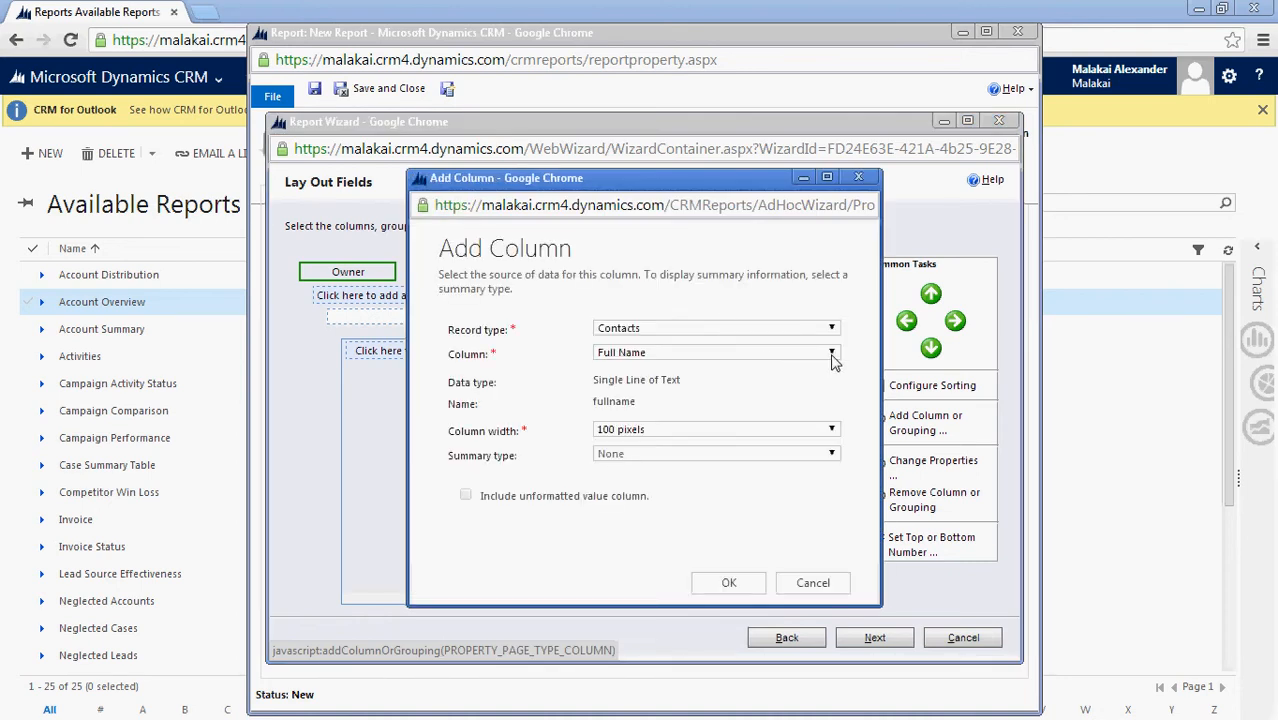
pyautogui.click(831, 356)
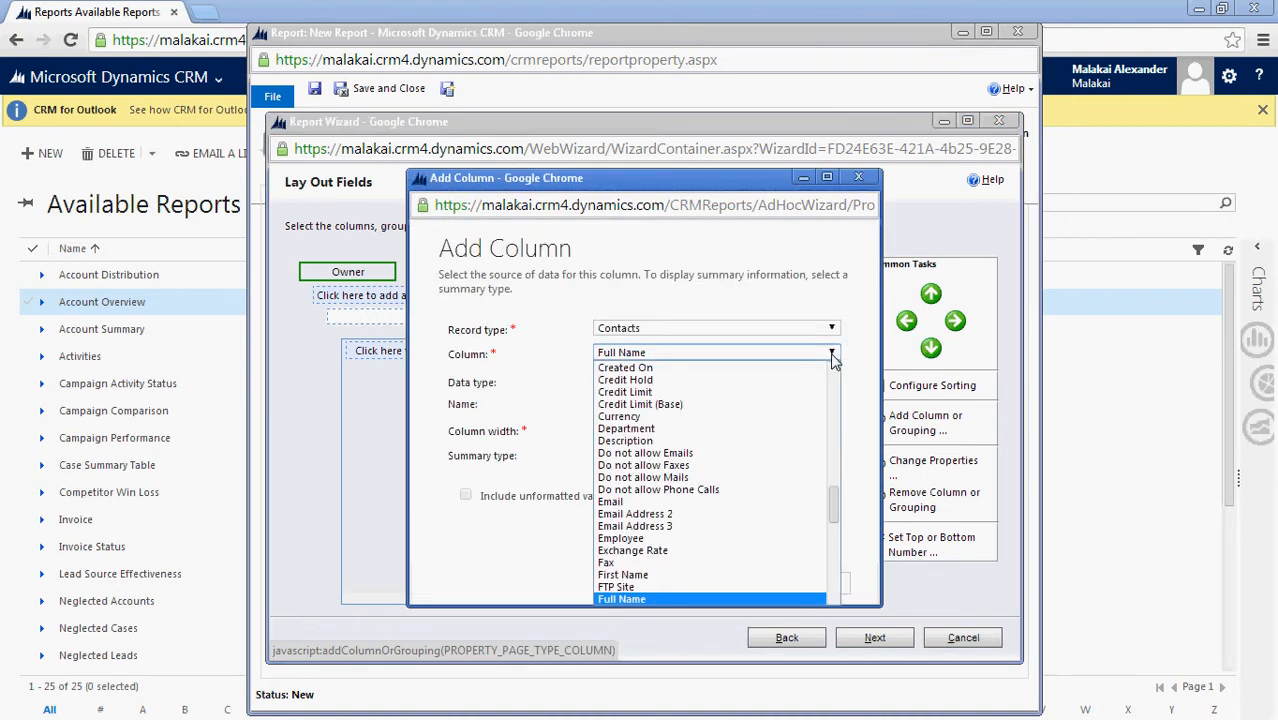
pyautogui.click(853, 492)
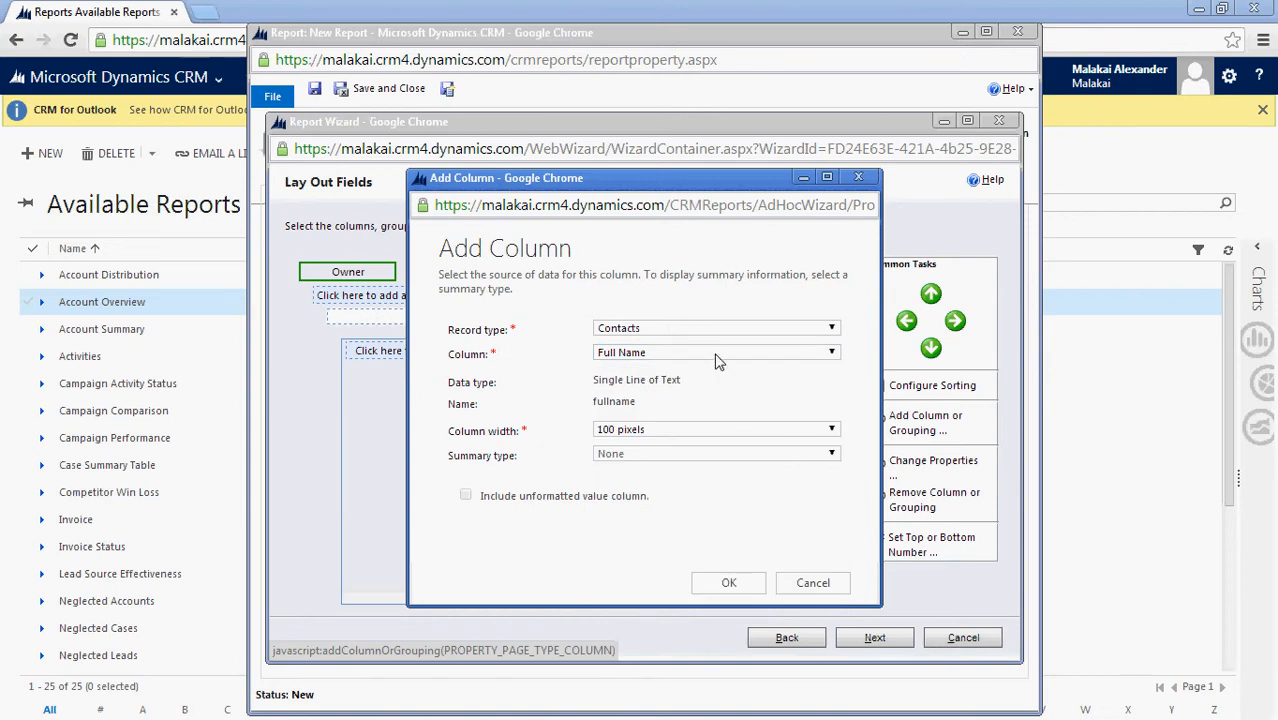
pyautogui.click(829, 431)
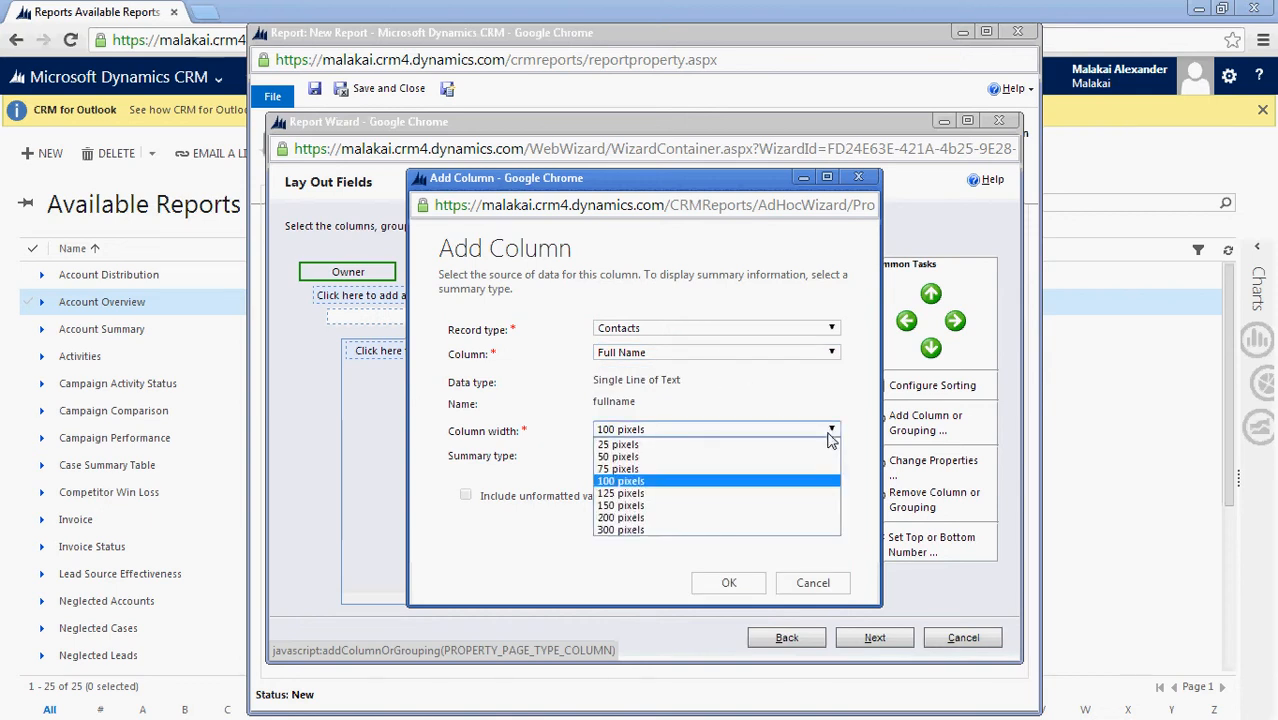
pyautogui.click(805, 506)
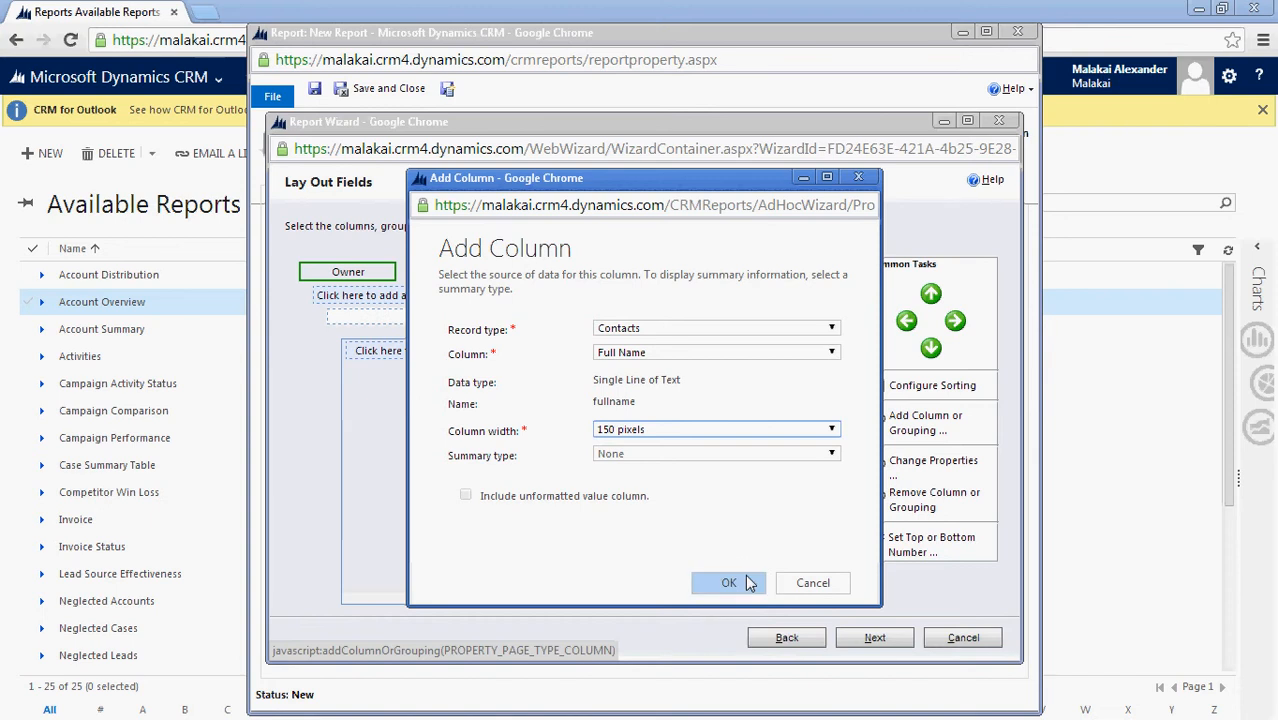
pyautogui.click(729, 583)
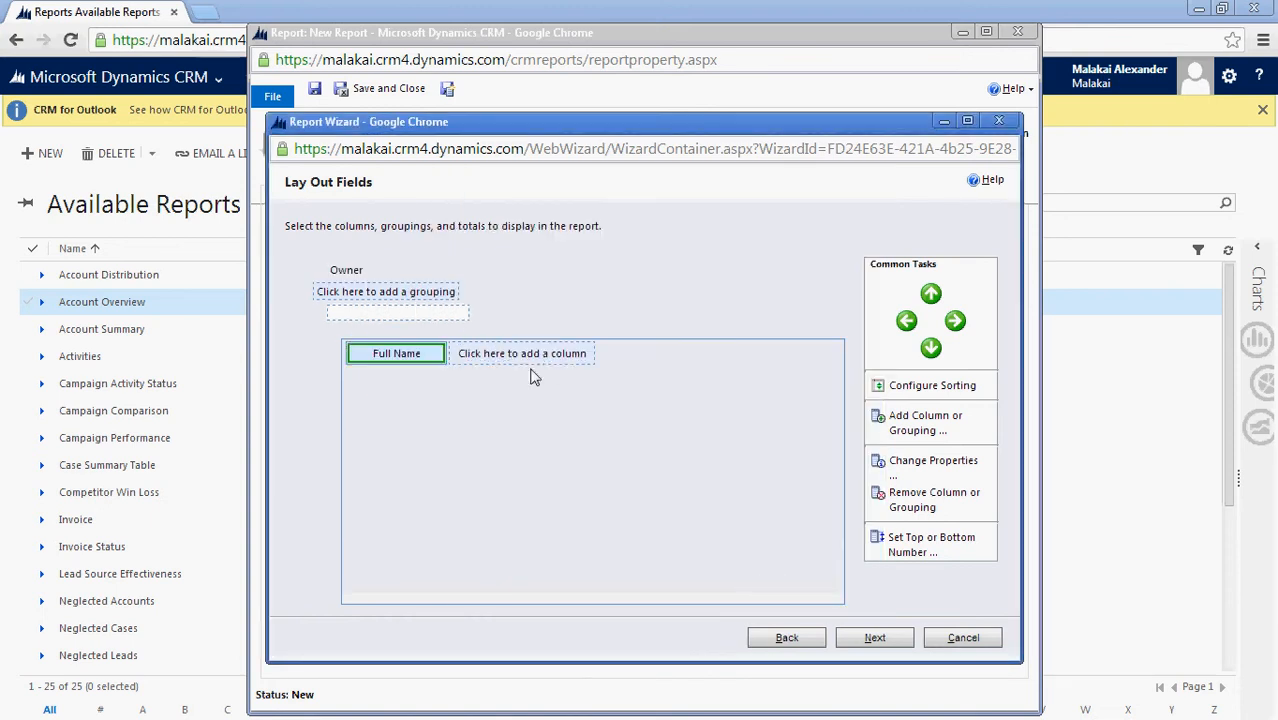
# Add the Contacts Email column after Full Name with a column width of 150 pixels.
pyautogui.click(520, 356)
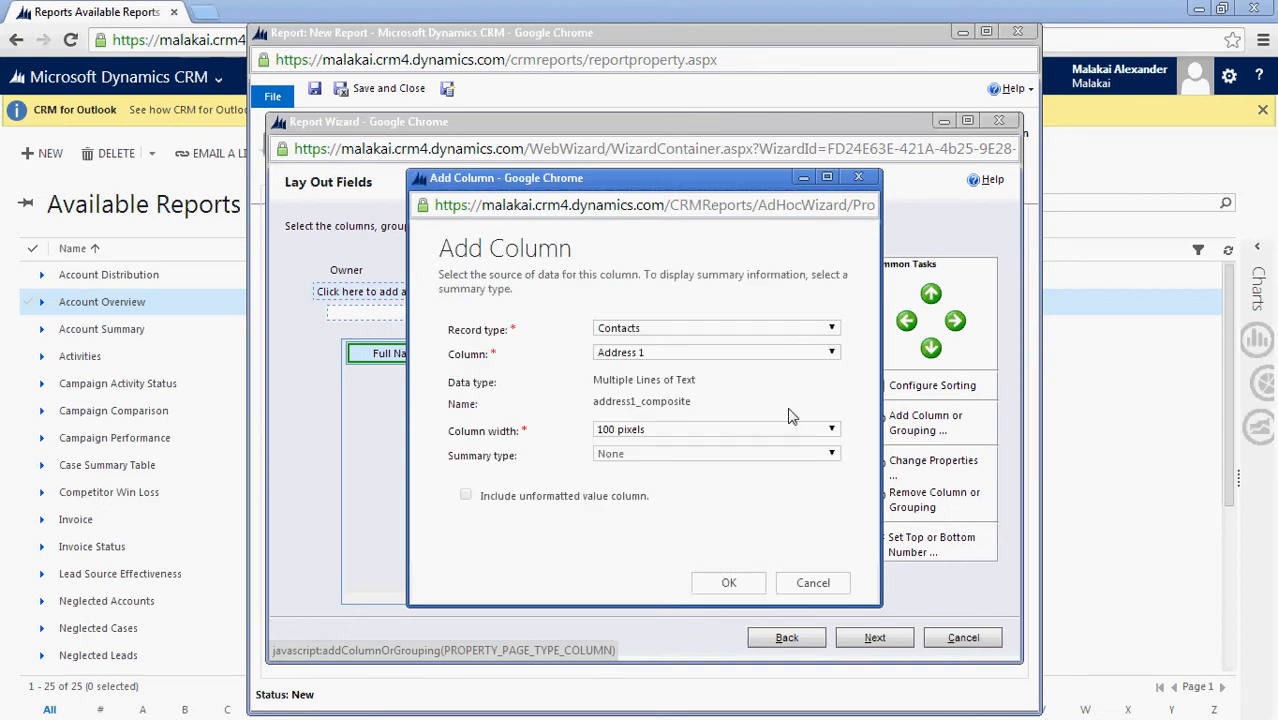
pyautogui.click(832, 356)
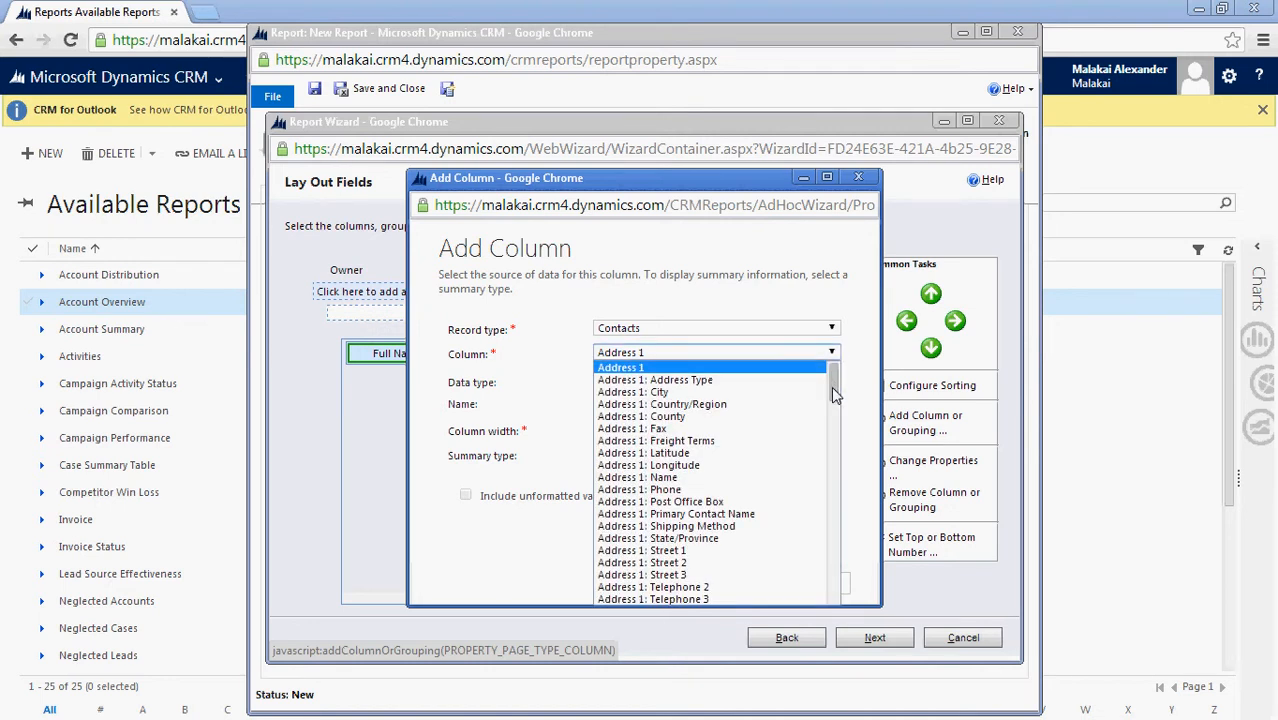
pyautogui.moveTo(835, 395); pyautogui.dragTo(837, 522)
pyautogui.click(819, 530)
pyautogui.click(798, 434)
pyautogui.click(787, 514)
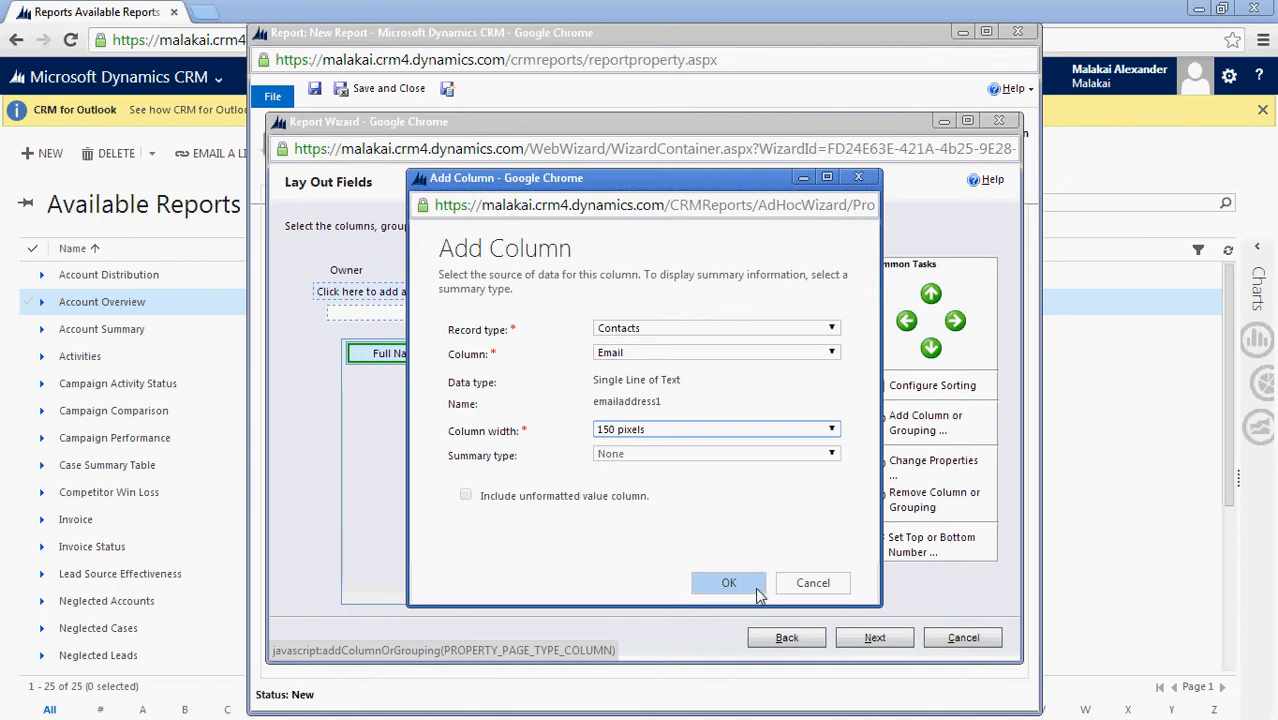
pyautogui.click(729, 582)
# Add the Contacts Business Phone column after Email, keeping the default width of 100 pixels.
pyautogui.click(641, 358)
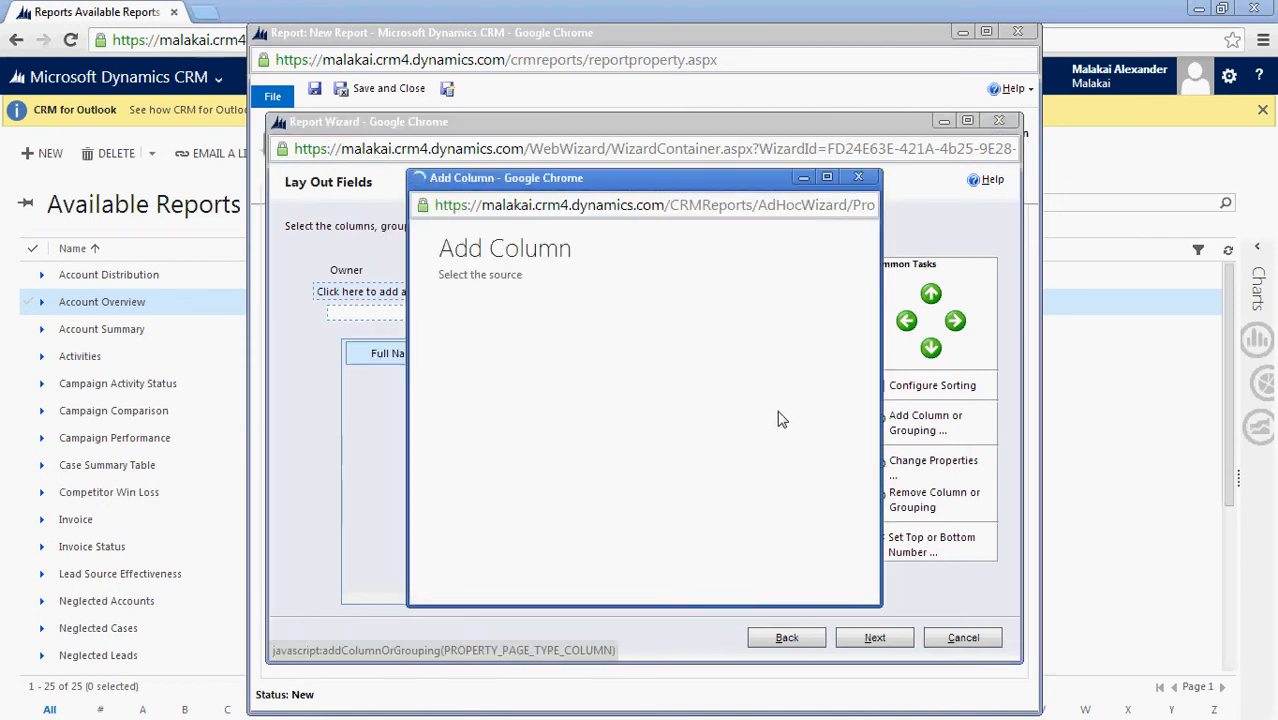
pyautogui.click(832, 352)
pyautogui.scroll(-2, 834, 410)
pyautogui.scroll(-9, 834, 410)
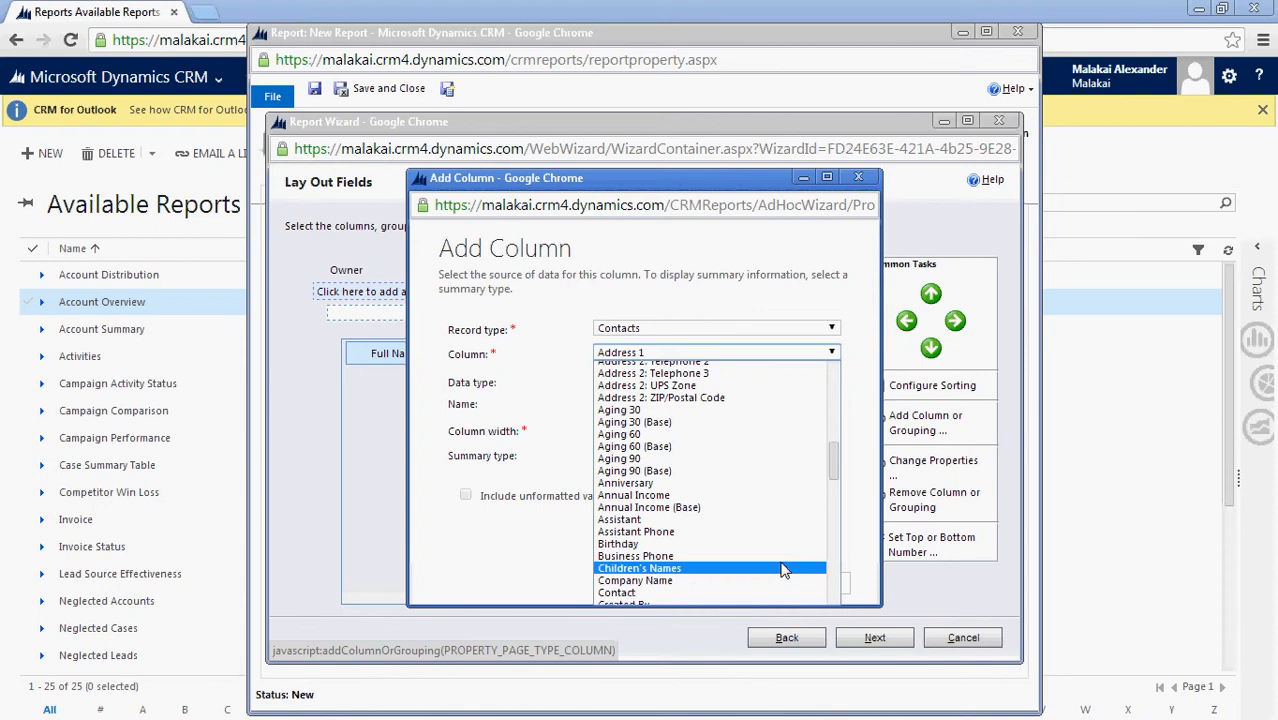
pyautogui.click(784, 556)
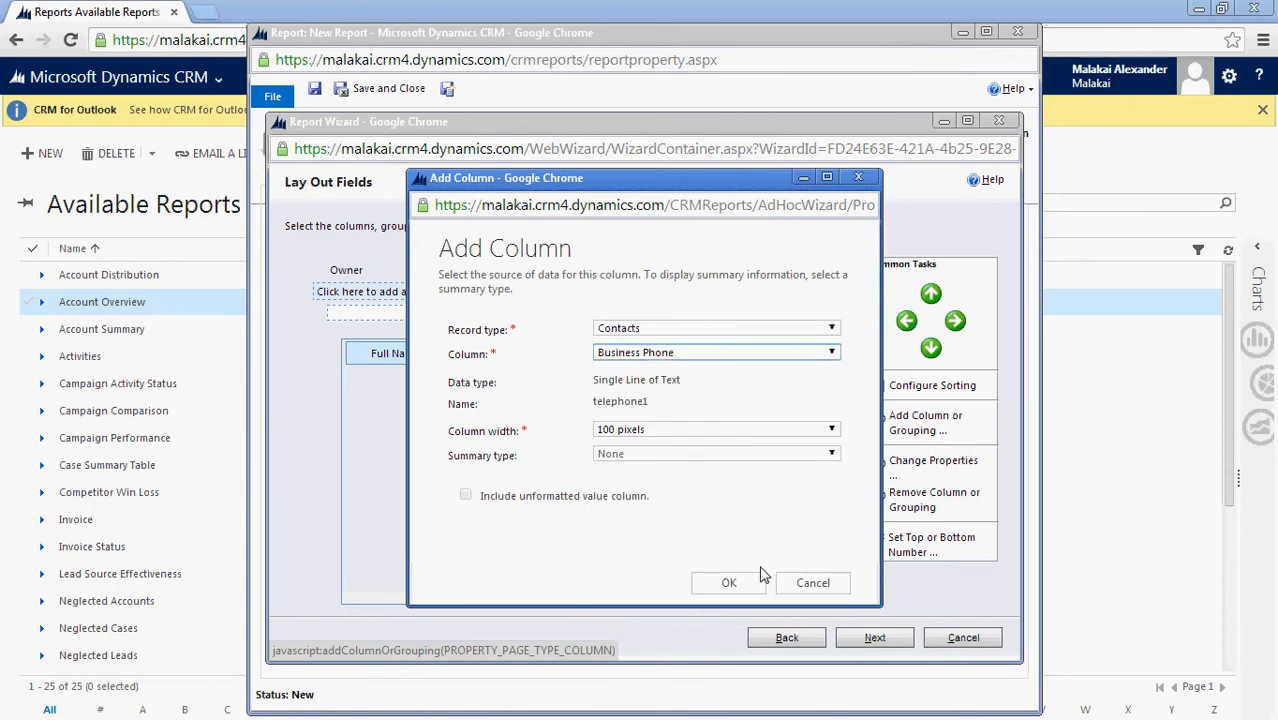
pyautogui.click(735, 580)
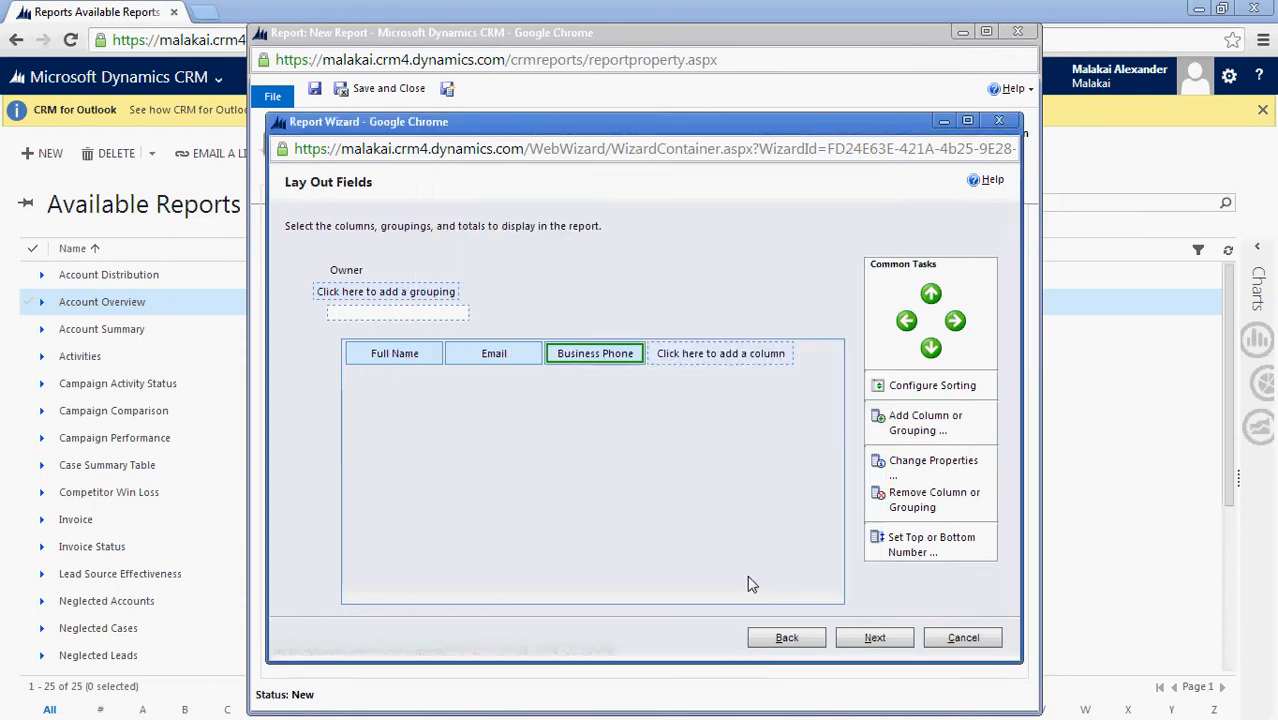
# Add the Contacts Company Name column after Business Phone, keeping the default width of 100 pixels.
pyautogui.click(726, 354)
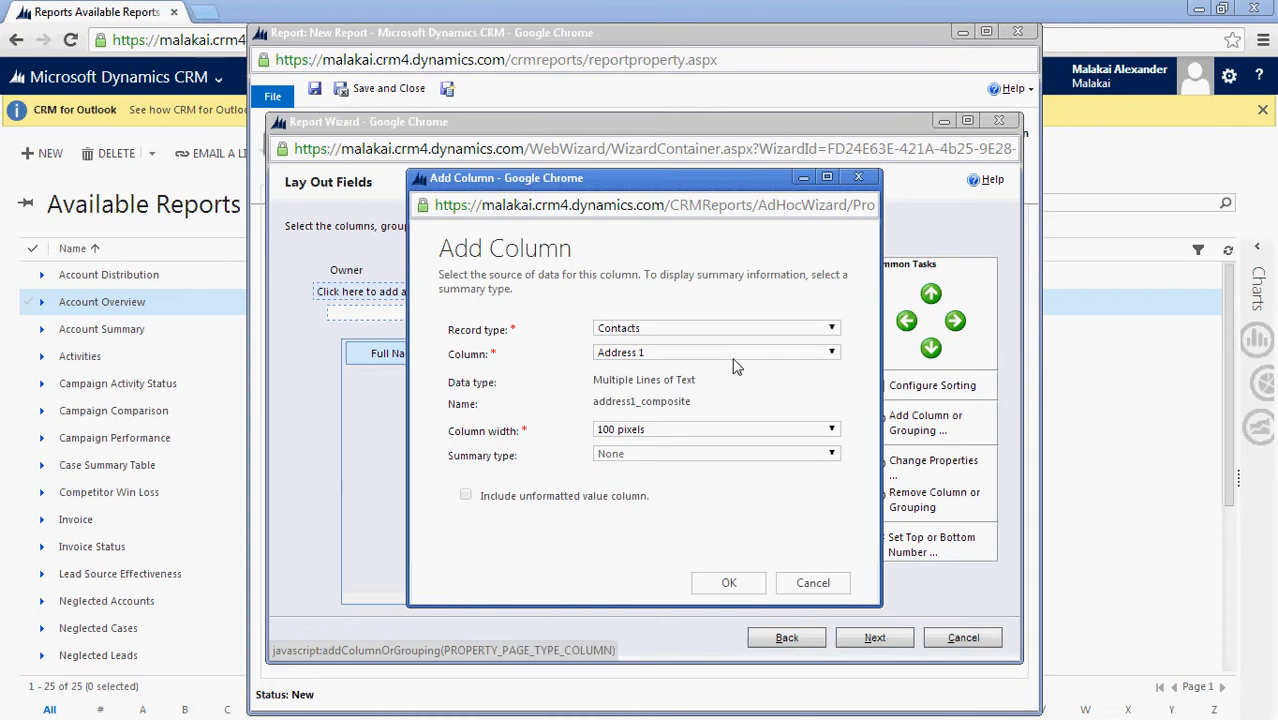
pyautogui.click(835, 353)
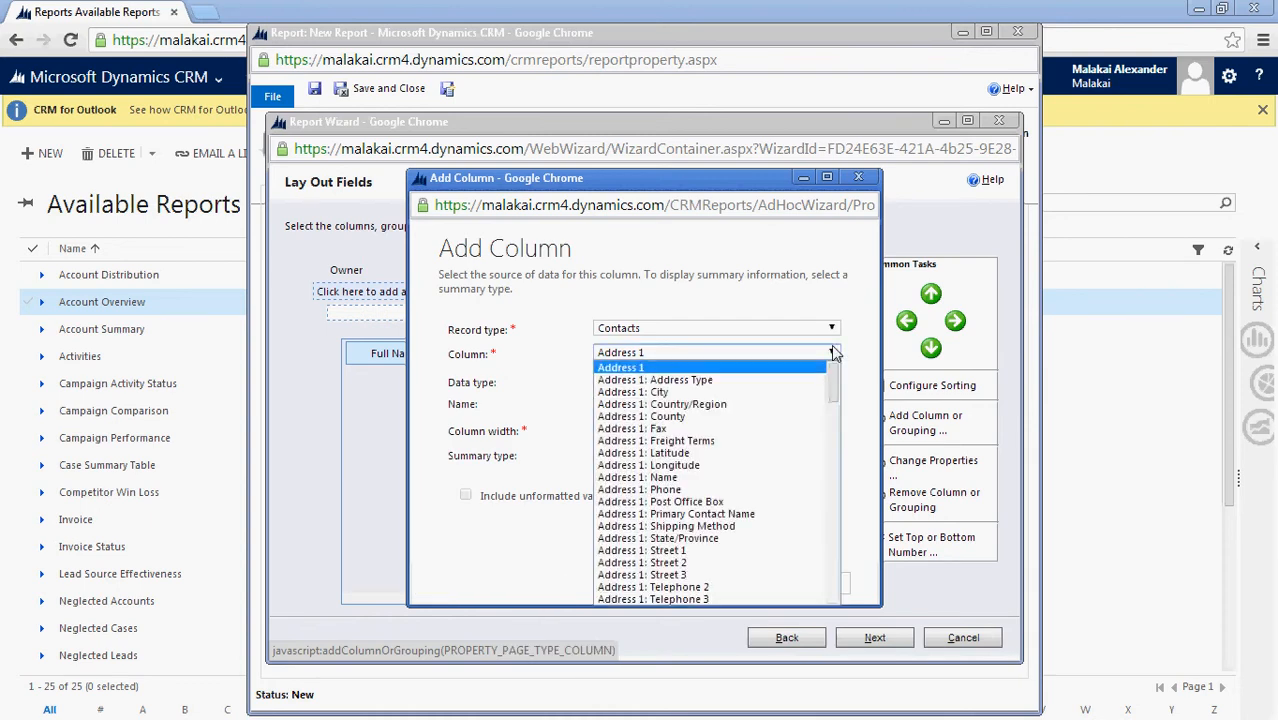
pyautogui.moveTo(836, 400); pyautogui.dragTo(860, 576)
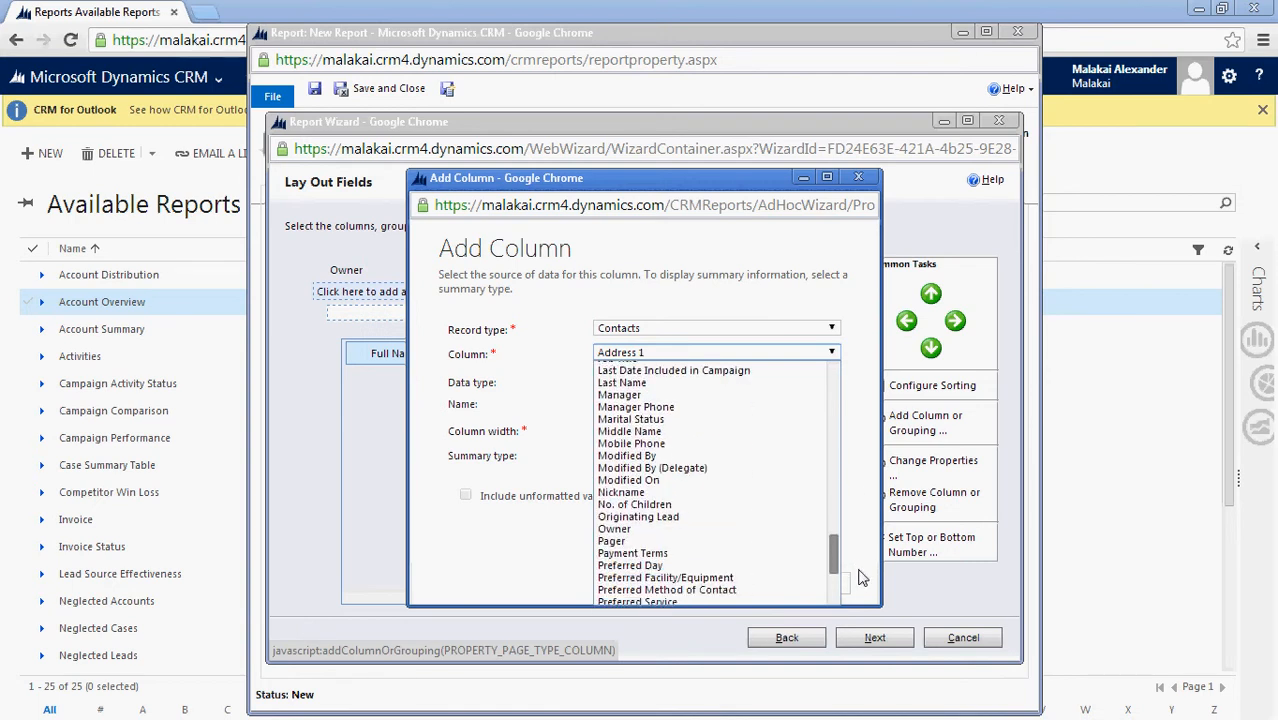
pyautogui.moveTo(860, 576); pyautogui.dragTo(845, 505)
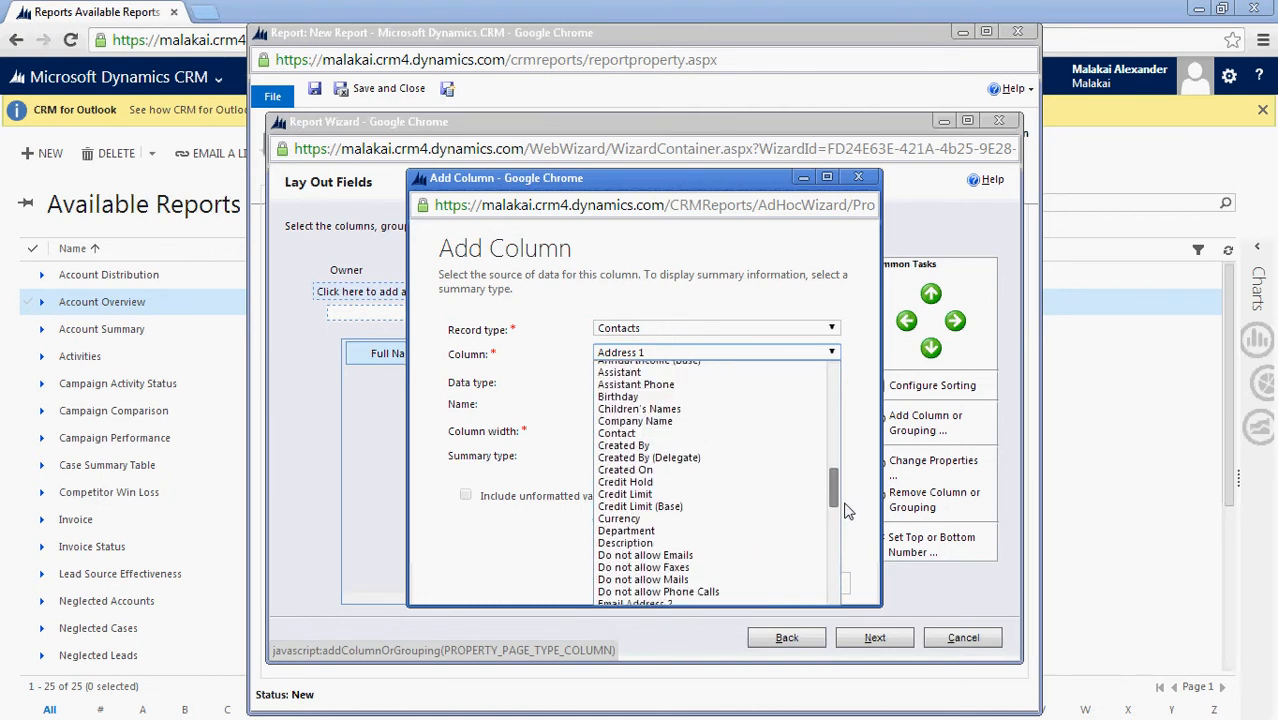
pyautogui.click(783, 422)
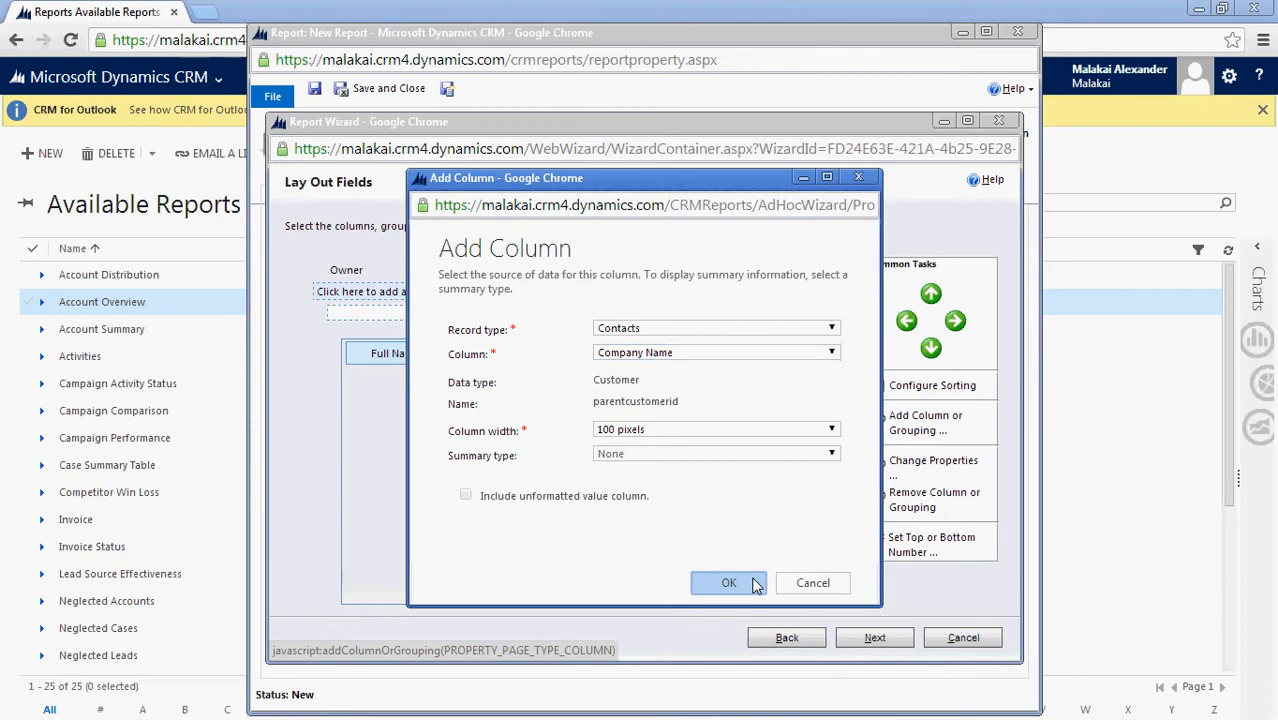
pyautogui.click(757, 584)
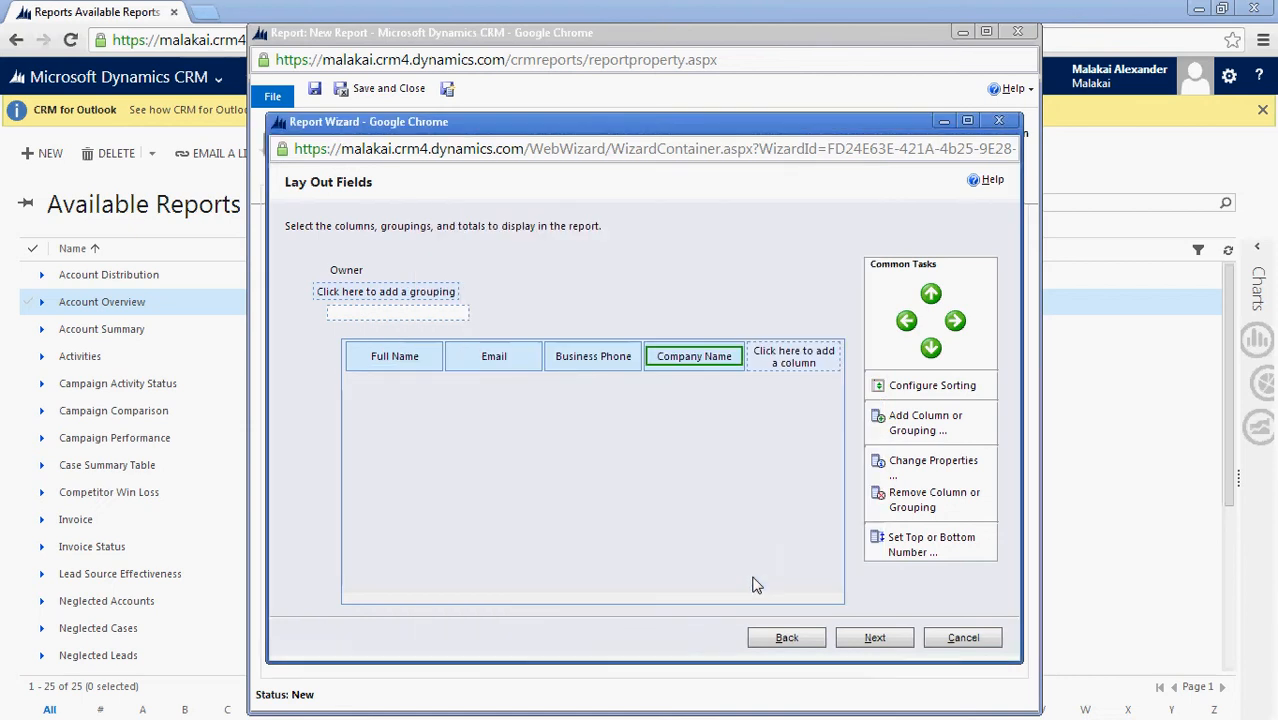
# Add the Contacts Credit Limit column after Company Name with the summary type Sum.
pyautogui.click(779, 365)
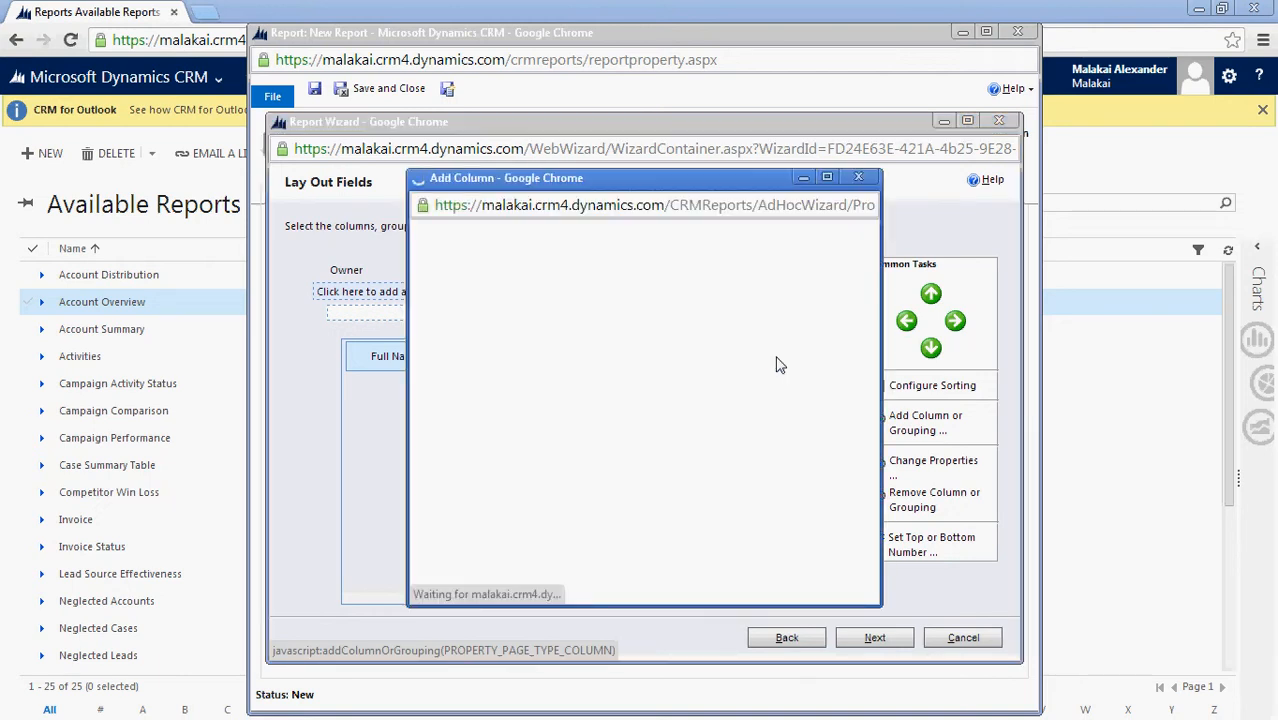
pyautogui.click(832, 354)
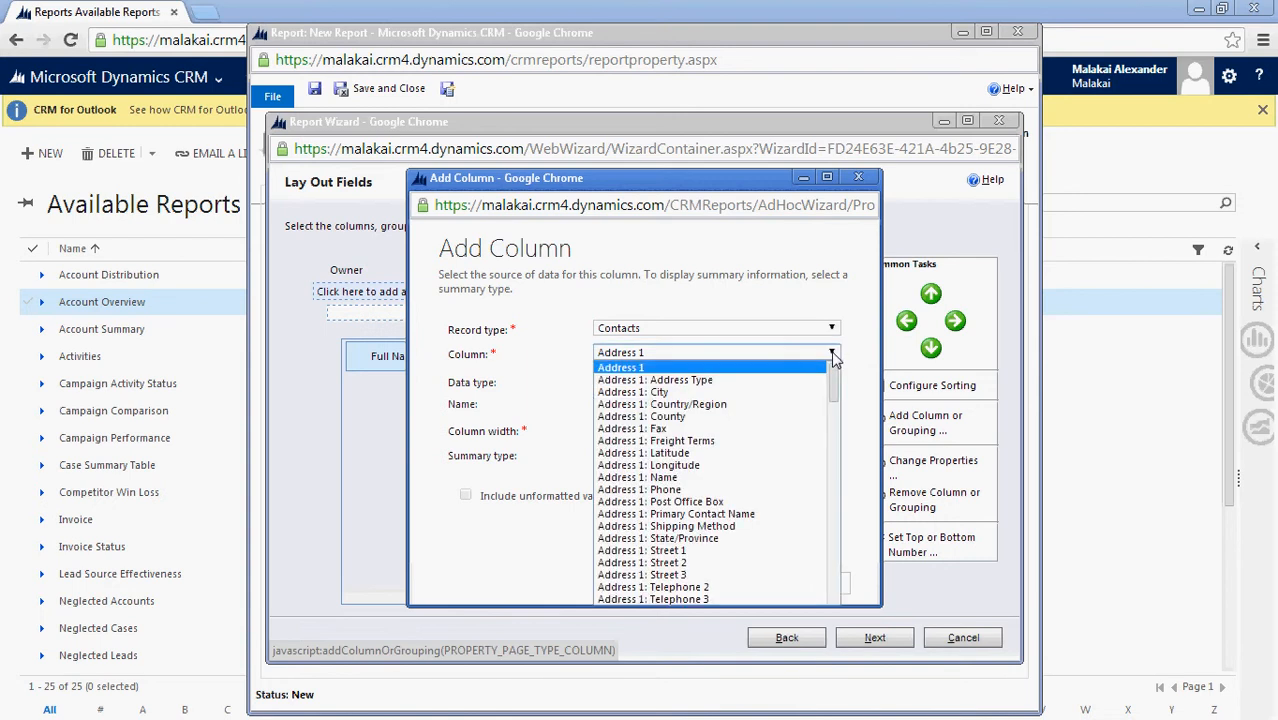
pyautogui.moveTo(837, 393); pyautogui.dragTo(851, 513)
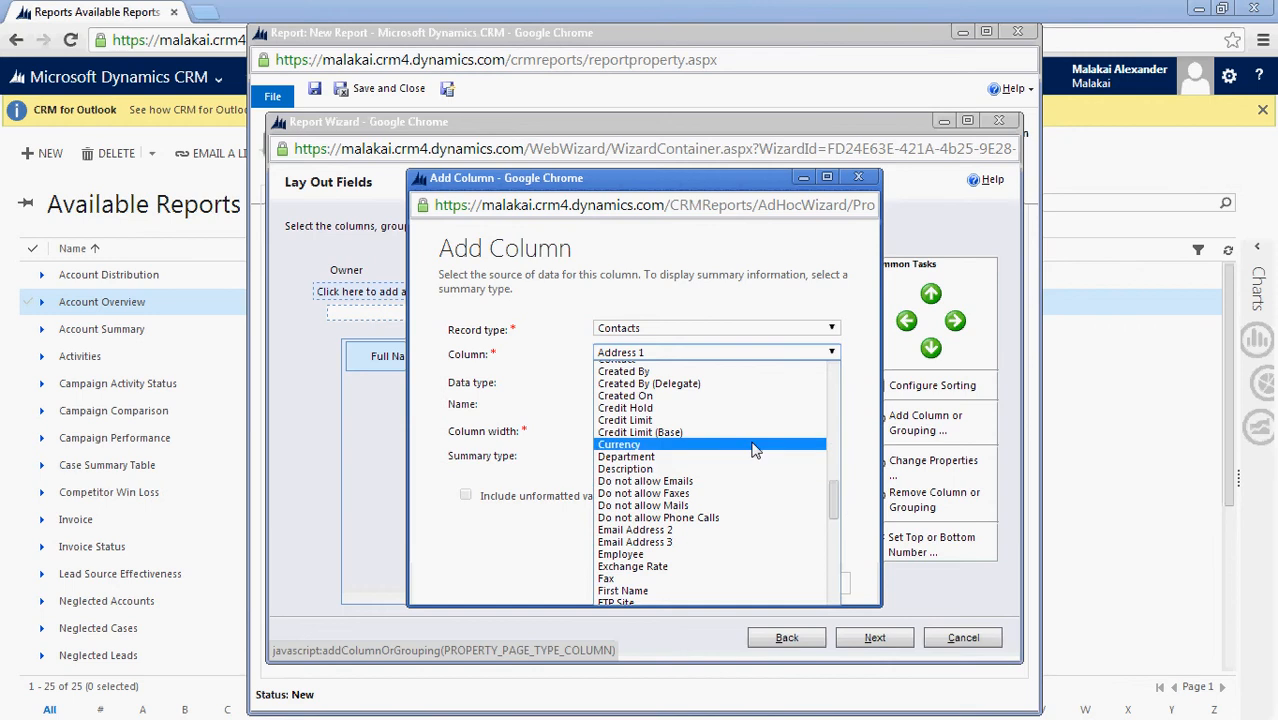
pyautogui.click(750, 420)
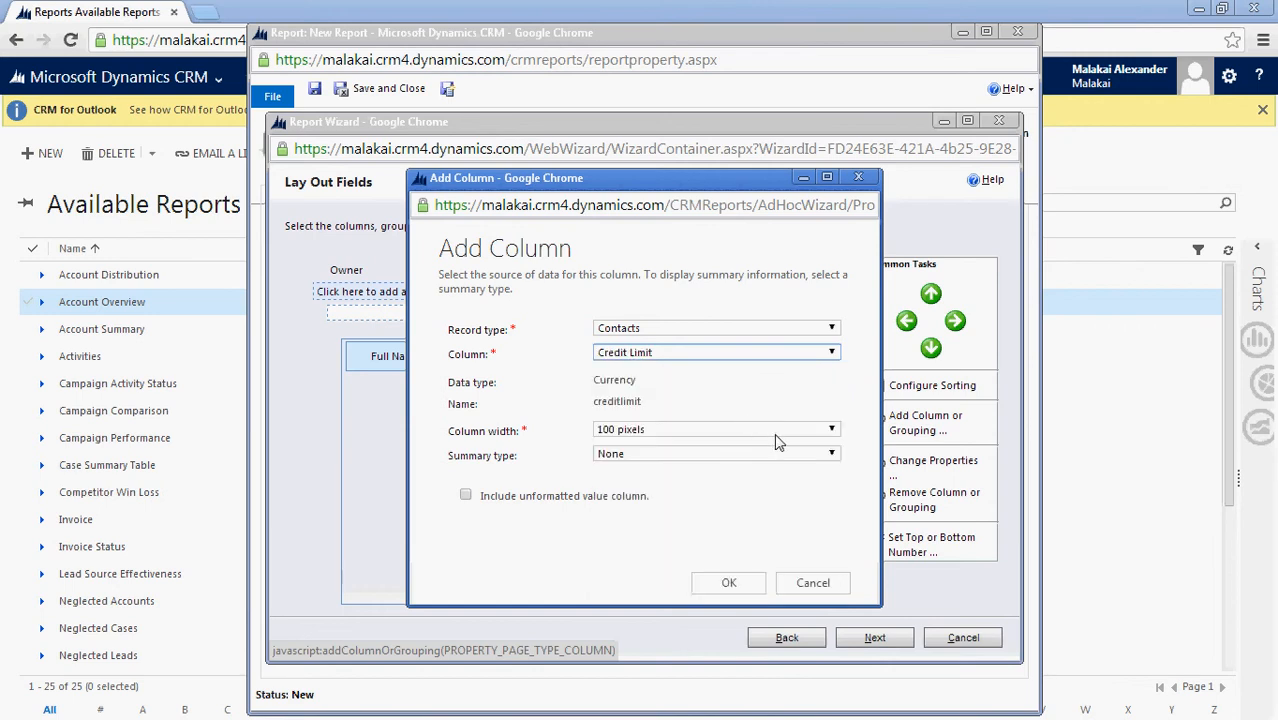
pyautogui.click(825, 457)
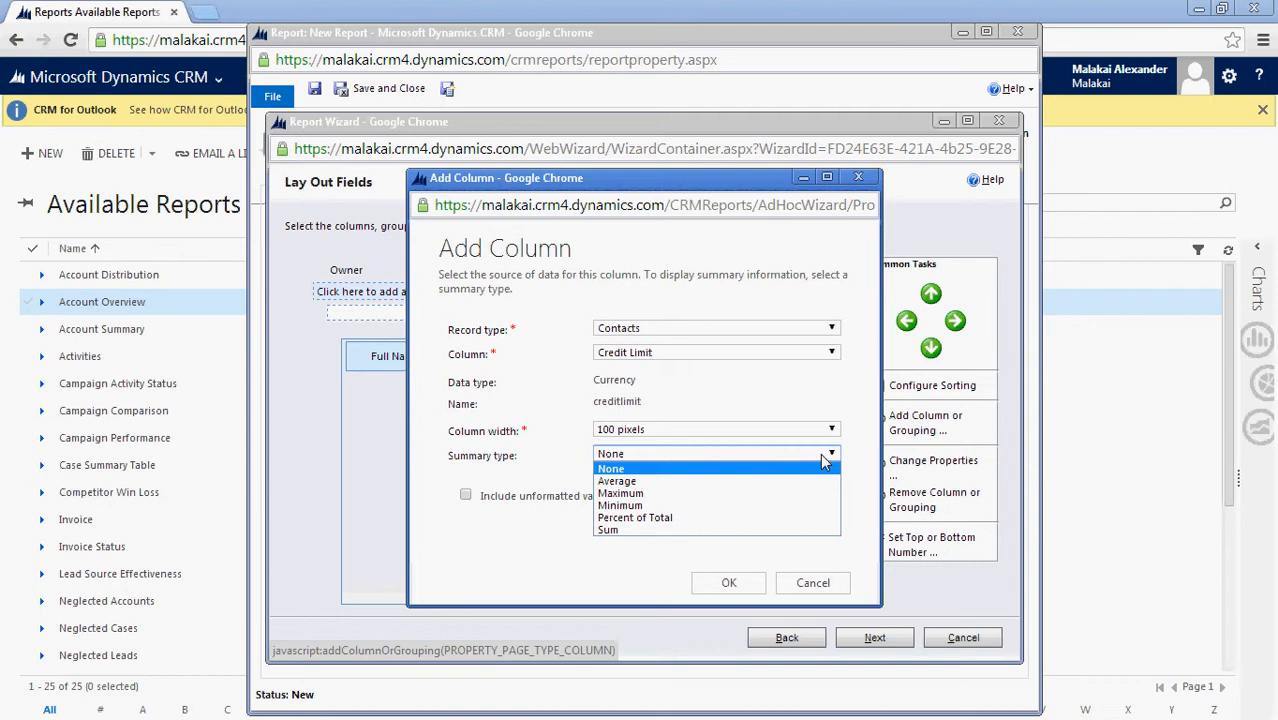
pyautogui.click(797, 532)
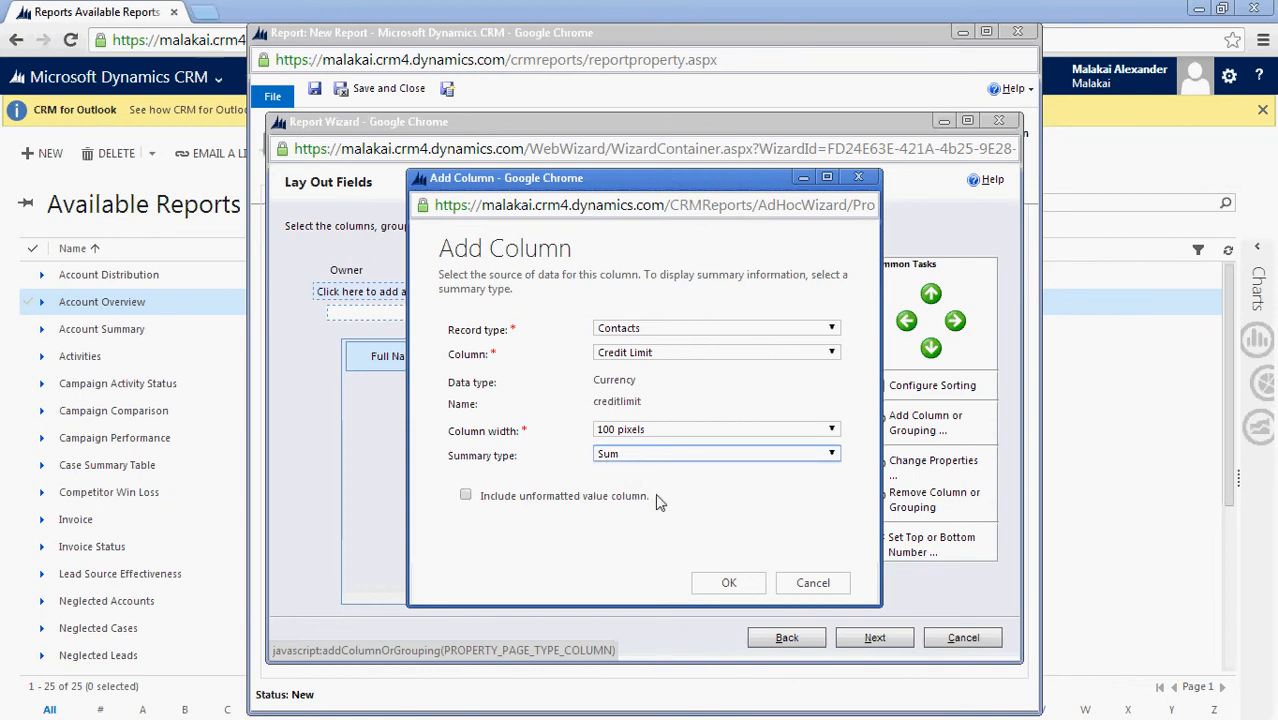
pyautogui.click(737, 455)
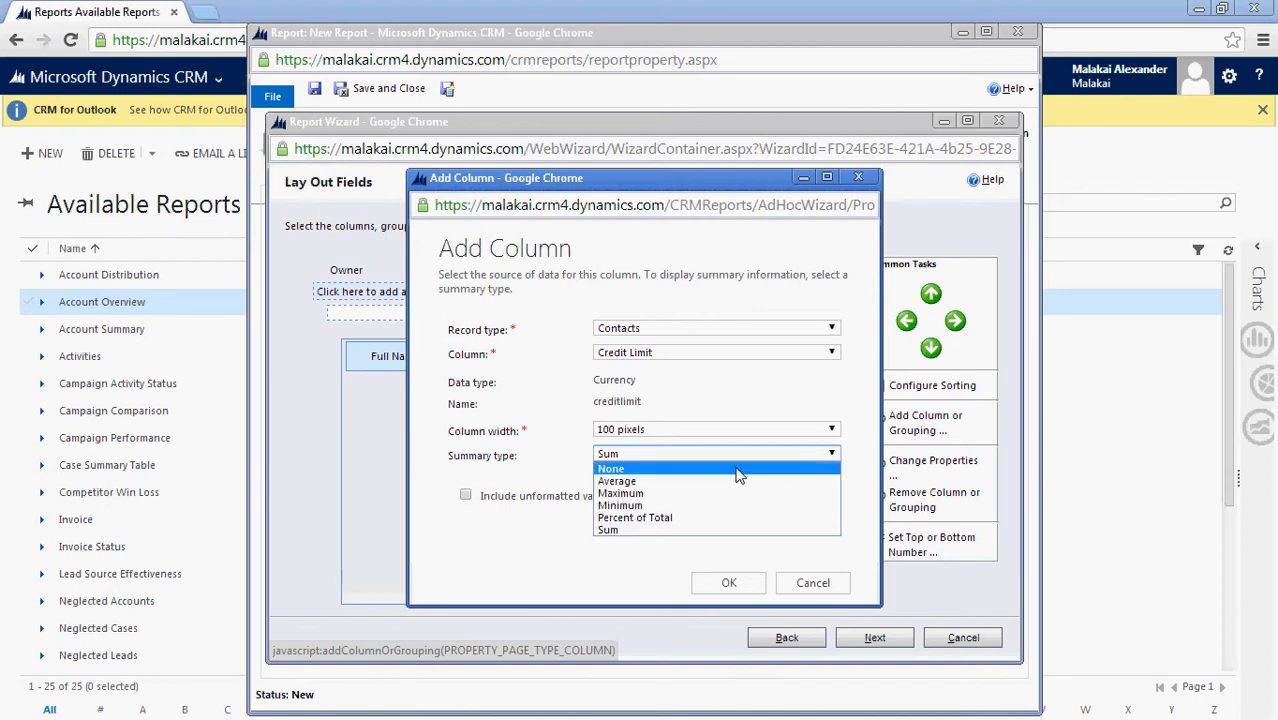
pyautogui.click(736, 531)
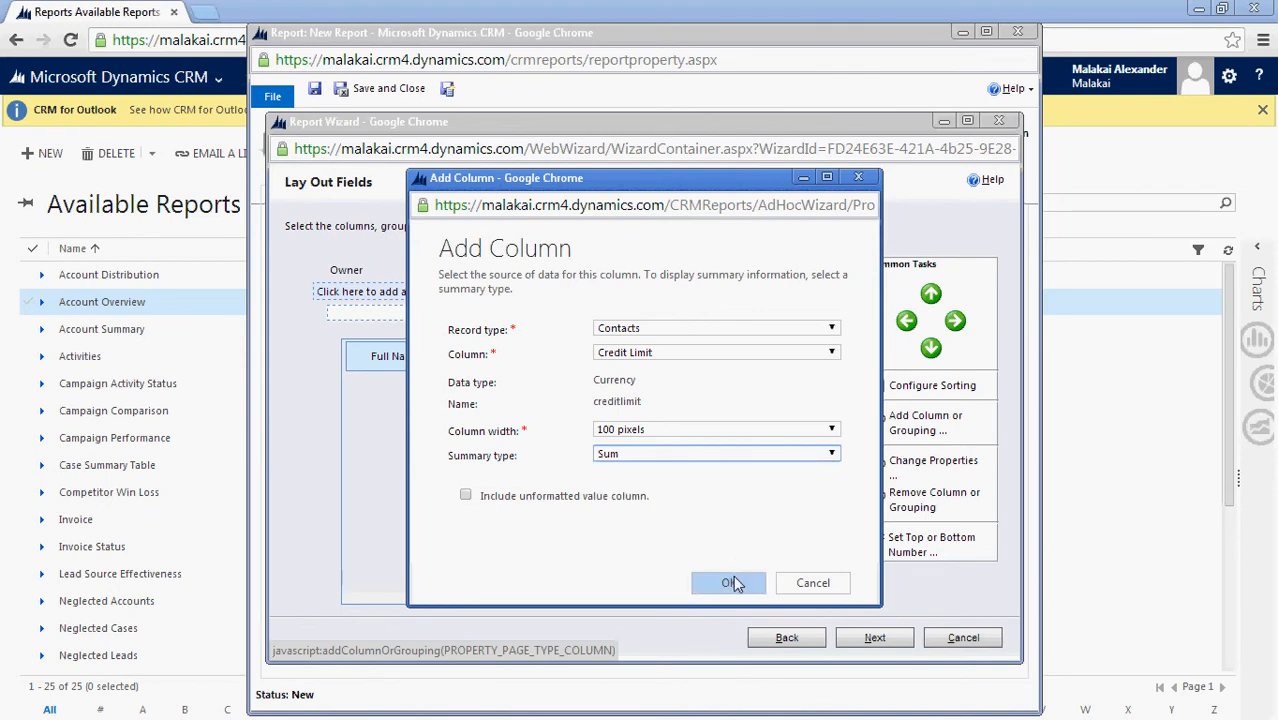
pyautogui.click(731, 583)
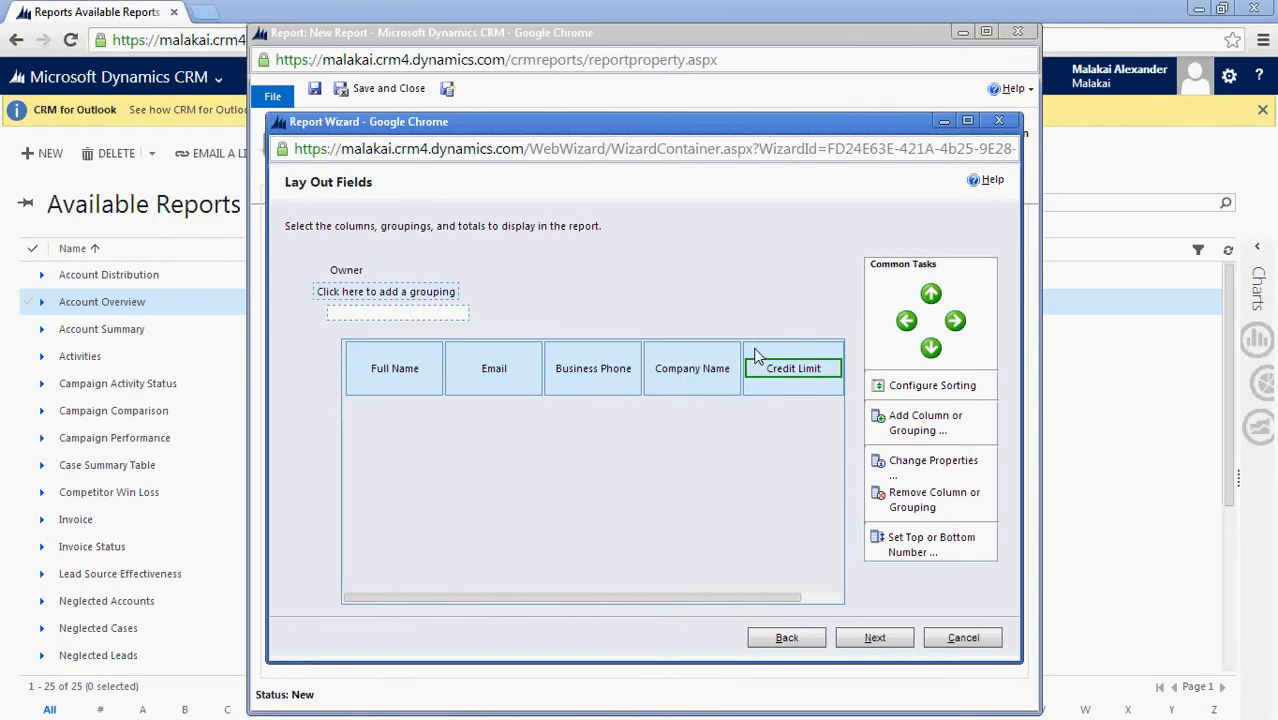
# Move the Credit Limit column ahead of Company Name and return it to the end of the layout.
pyautogui.click(905, 320)
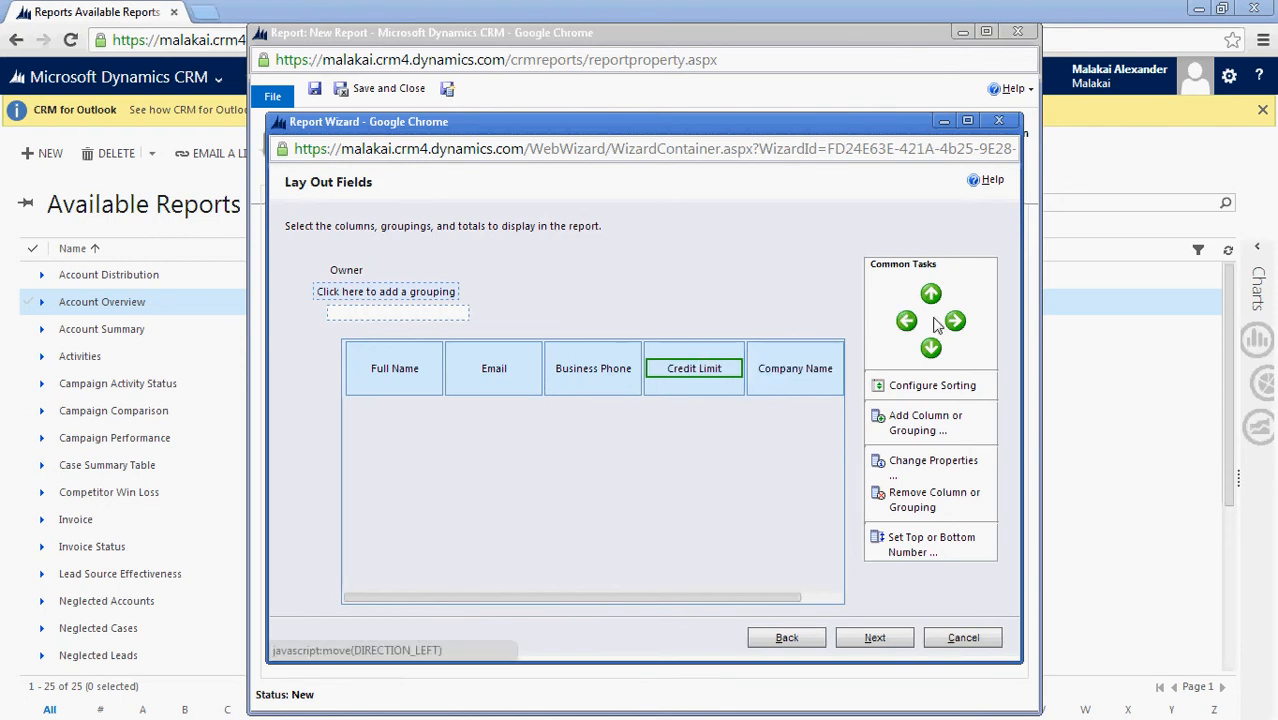
pyautogui.click(955, 321)
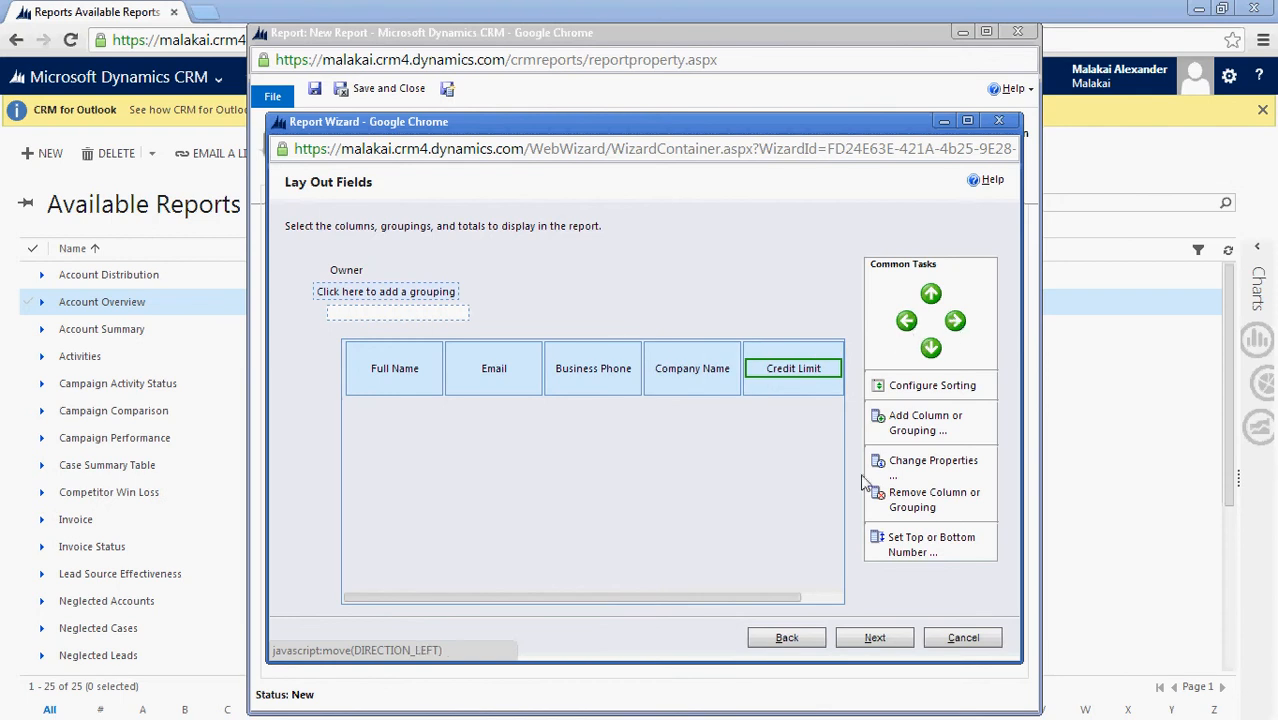
# Continue to the report format, choose Chart and table with the show-chart option for viewing data by chart region, and proceed to the chart types.
pyautogui.click(884, 640)
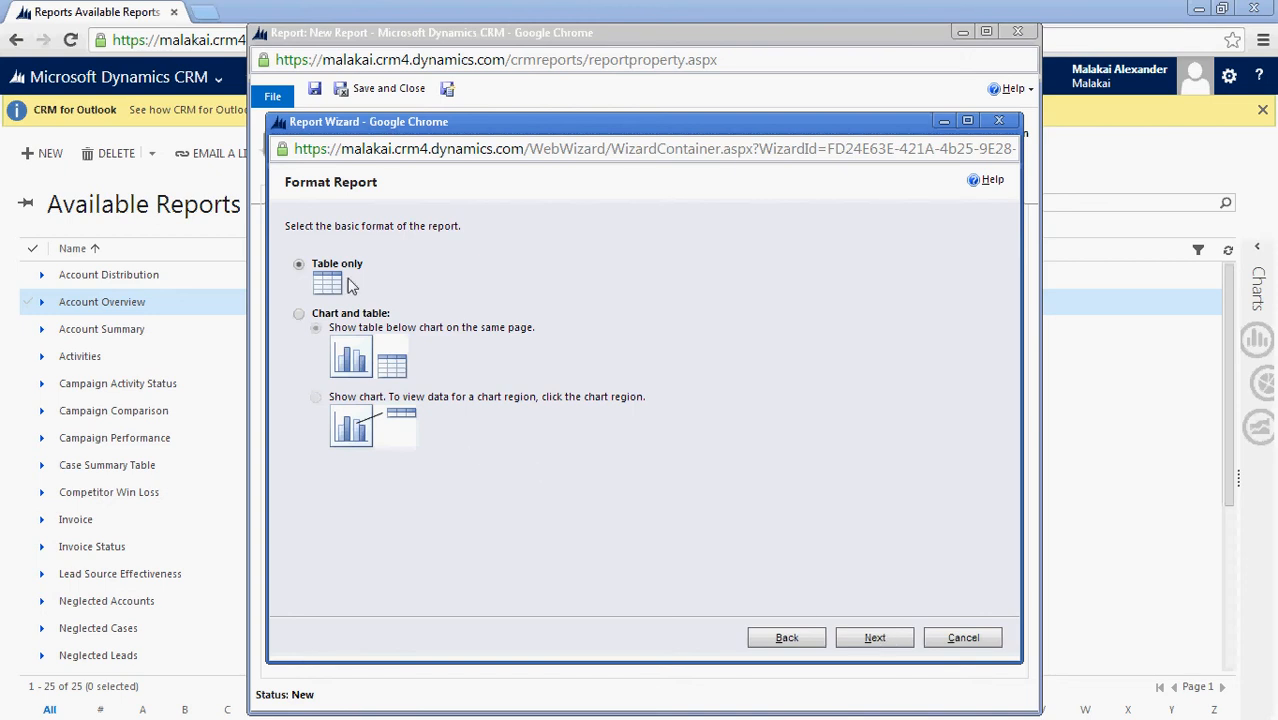
pyautogui.click(299, 315)
pyautogui.click(316, 328)
pyautogui.click(316, 397)
pyautogui.click(858, 639)
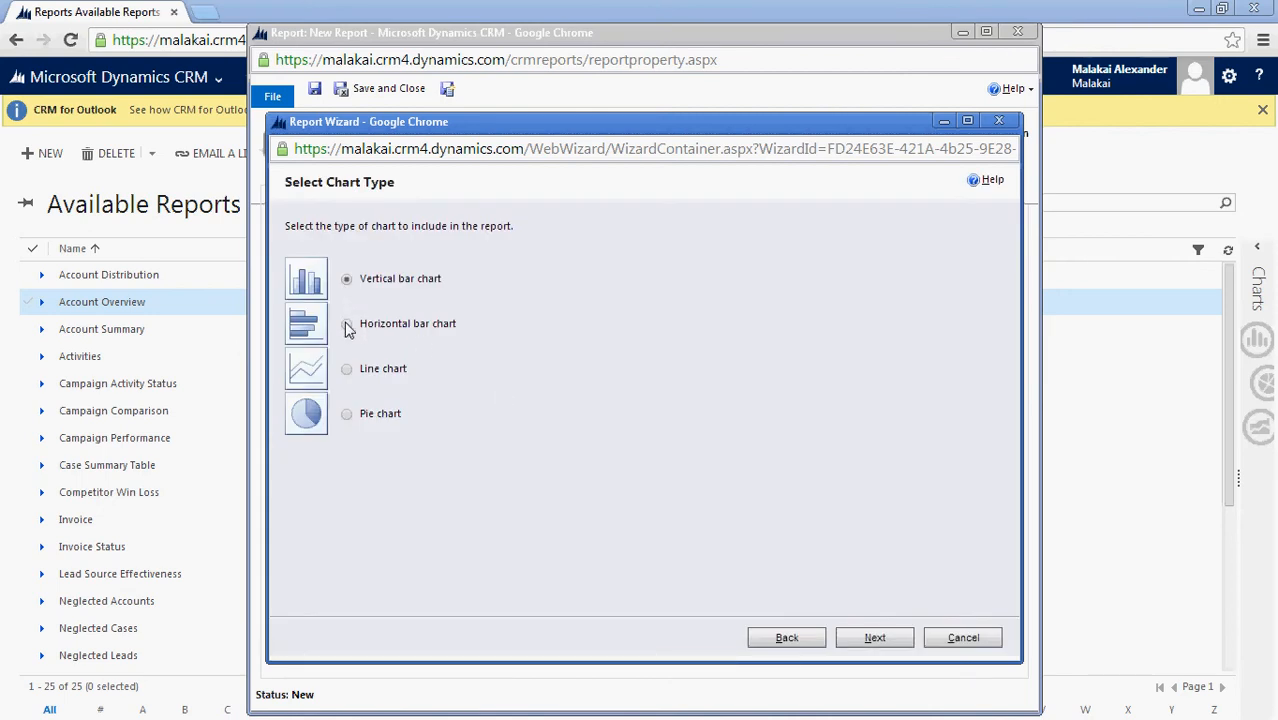
# Select the pie chart type, keep Owner as slices and Sum of Credit Limit as values, and continue to the report summary.
pyautogui.click(347, 414)
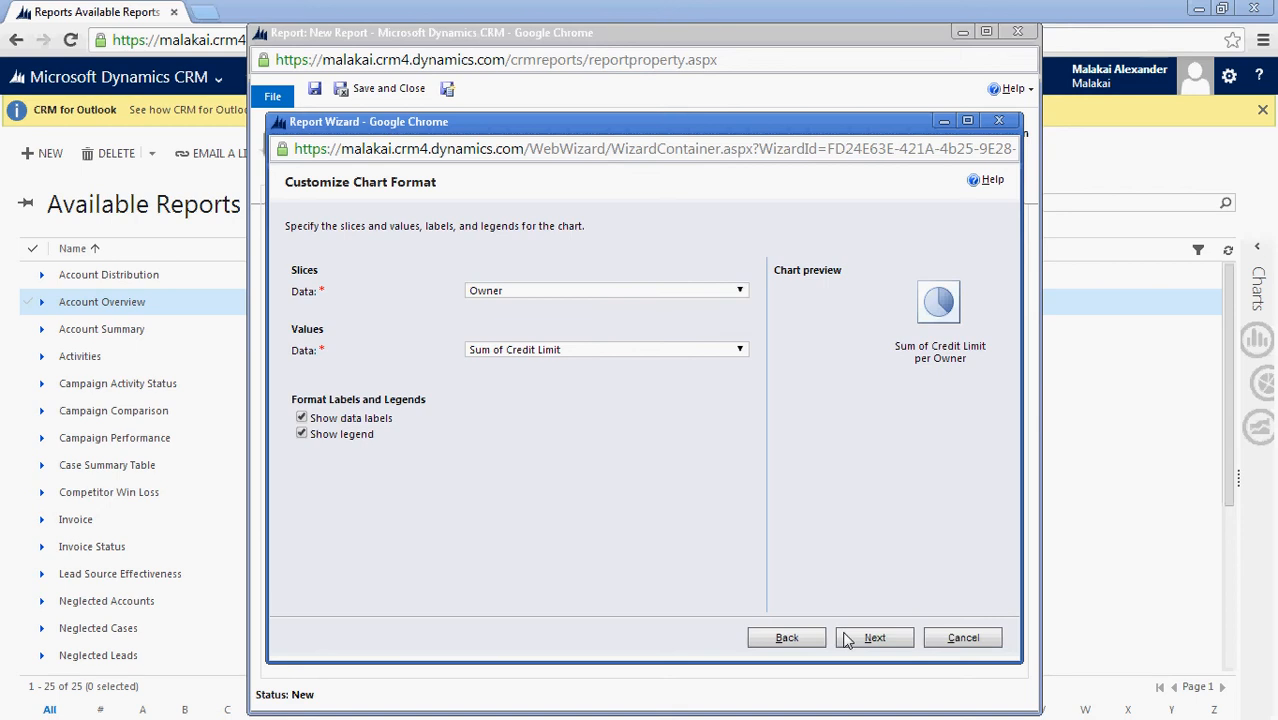
pyautogui.click(729, 290)
pyautogui.click(732, 296)
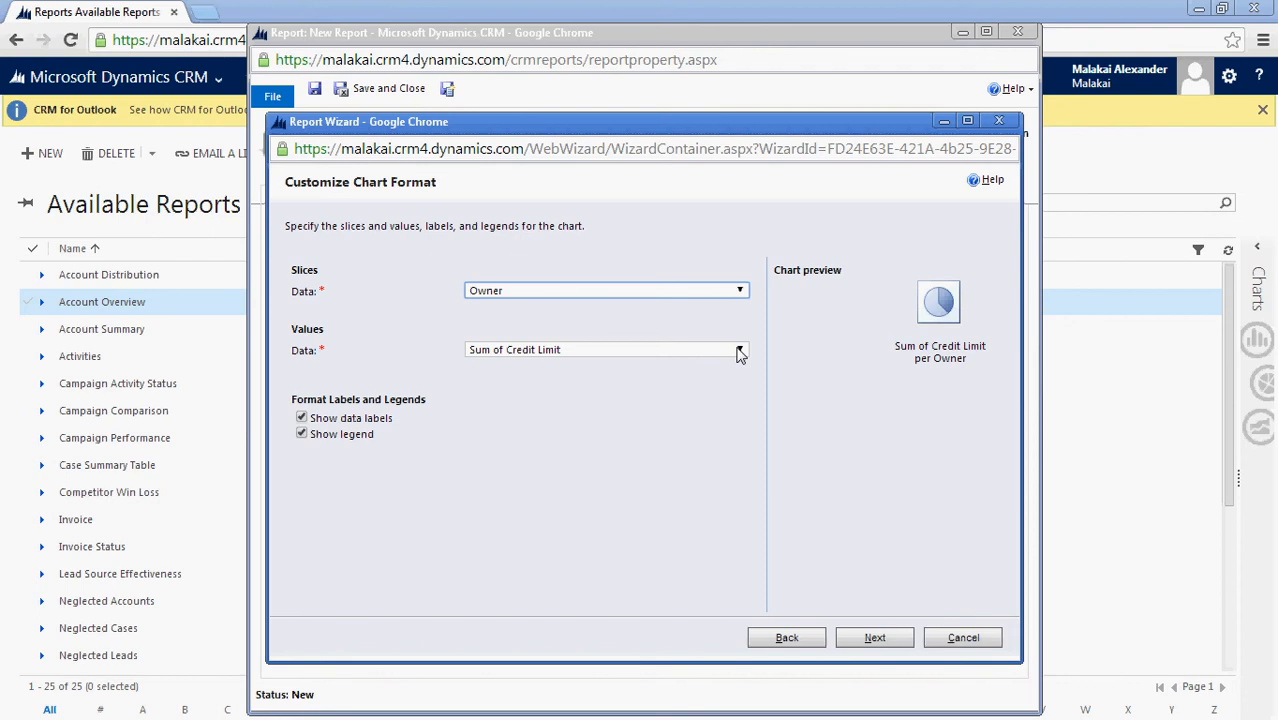
pyautogui.click(875, 645)
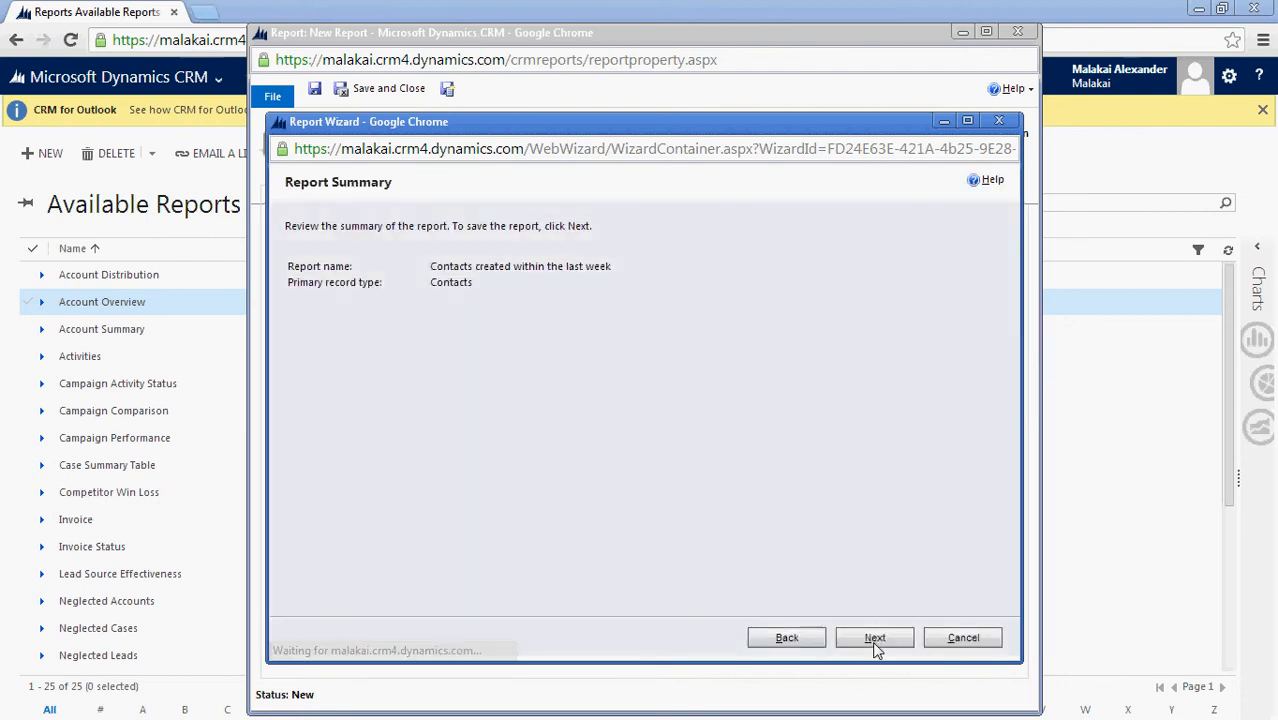
# Save the Contacts created within the last week report from its summary and finish the Report Wizard.
pyautogui.click(875, 645)
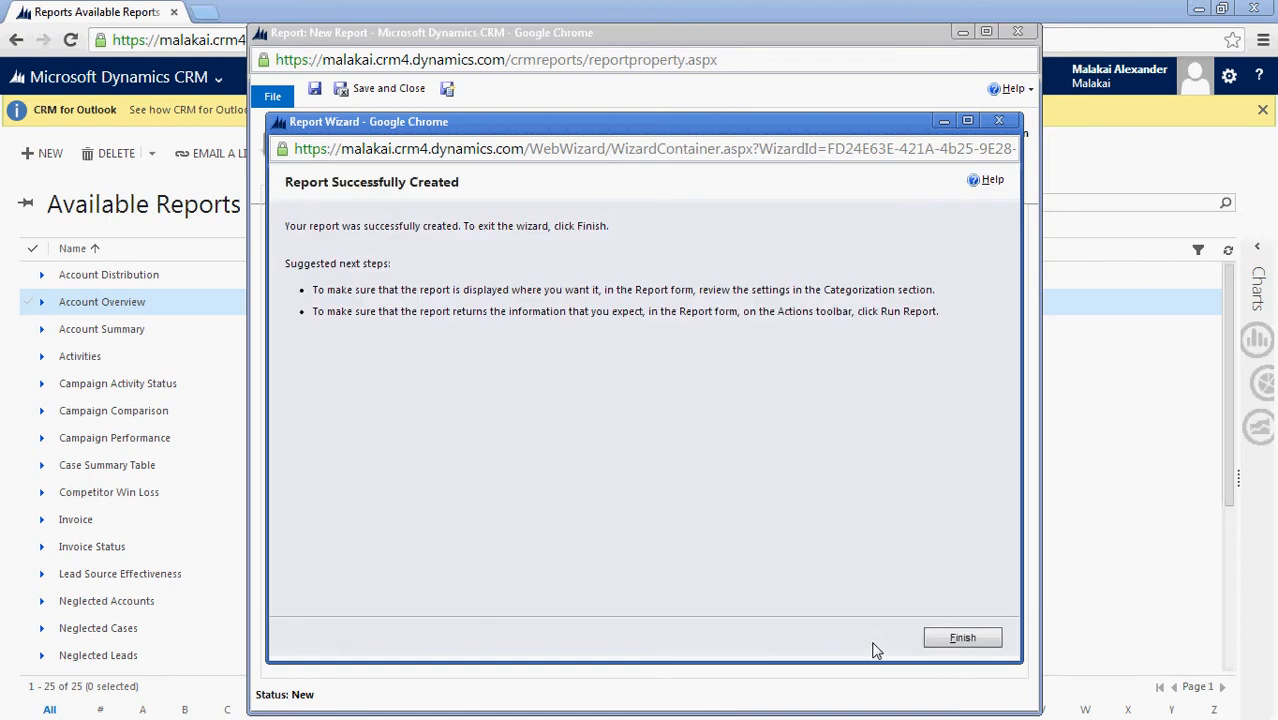
pyautogui.click(935, 641)
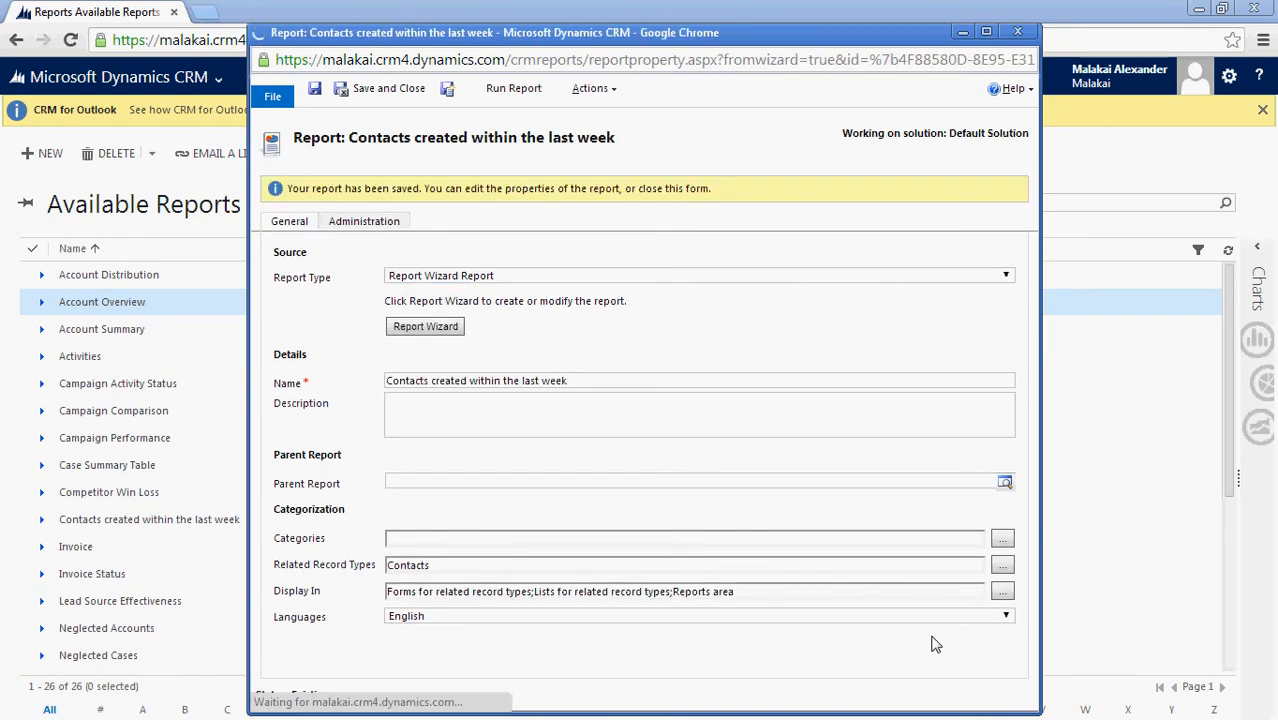
pyautogui.click(503, 279)
pyautogui.click(503, 279)
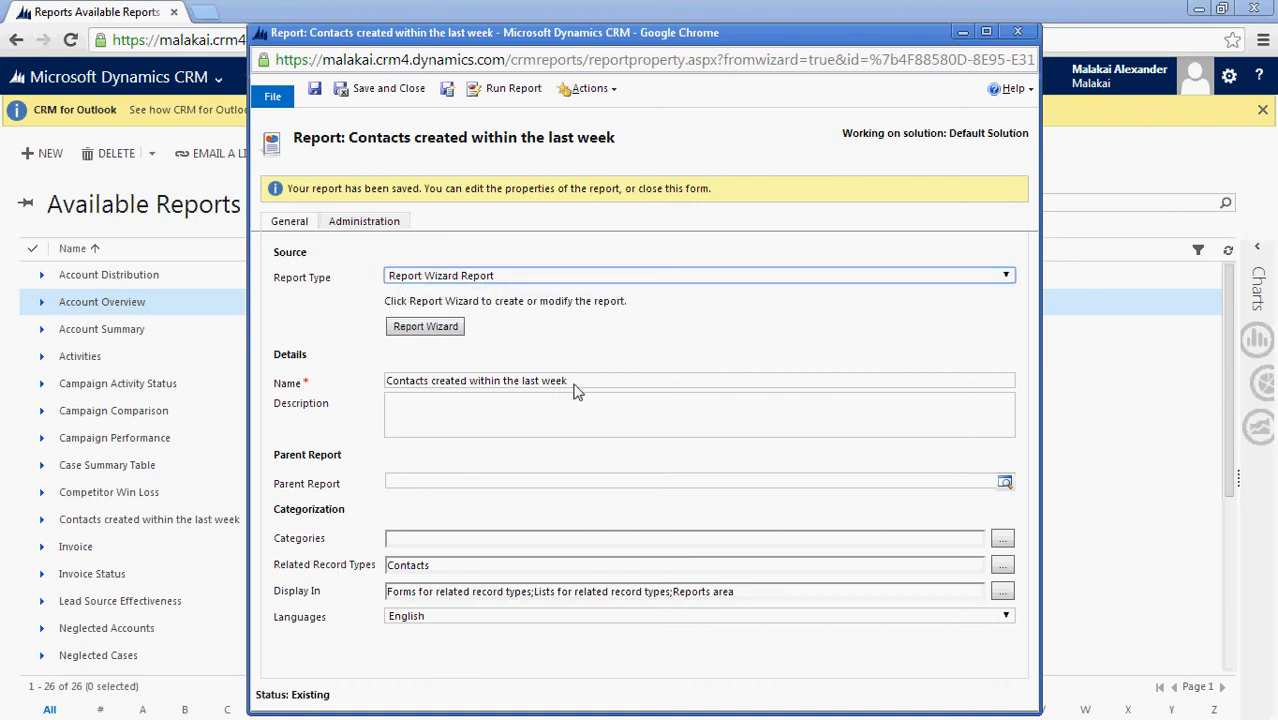
pyautogui.moveTo(585, 386); pyautogui.dragTo(440, 413)
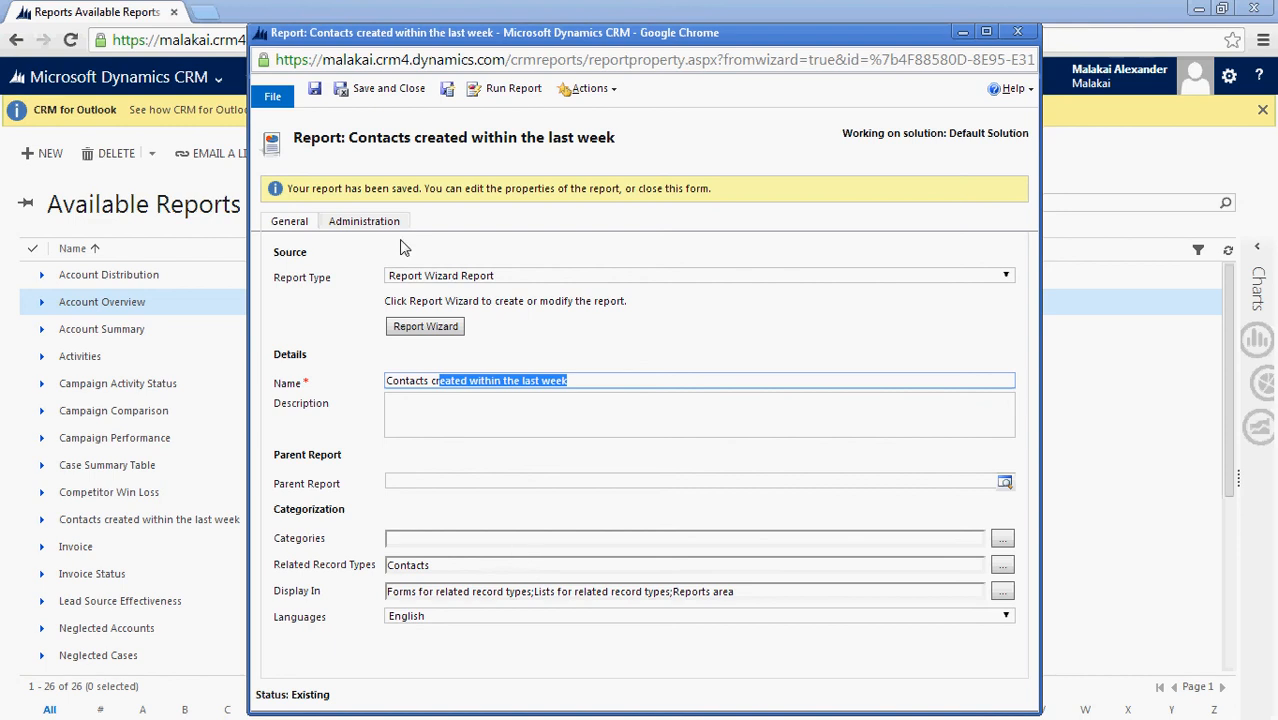
# Run the Contacts created within the last week report, look over its chart area and expand the filter summary.
pyautogui.click(491, 104)
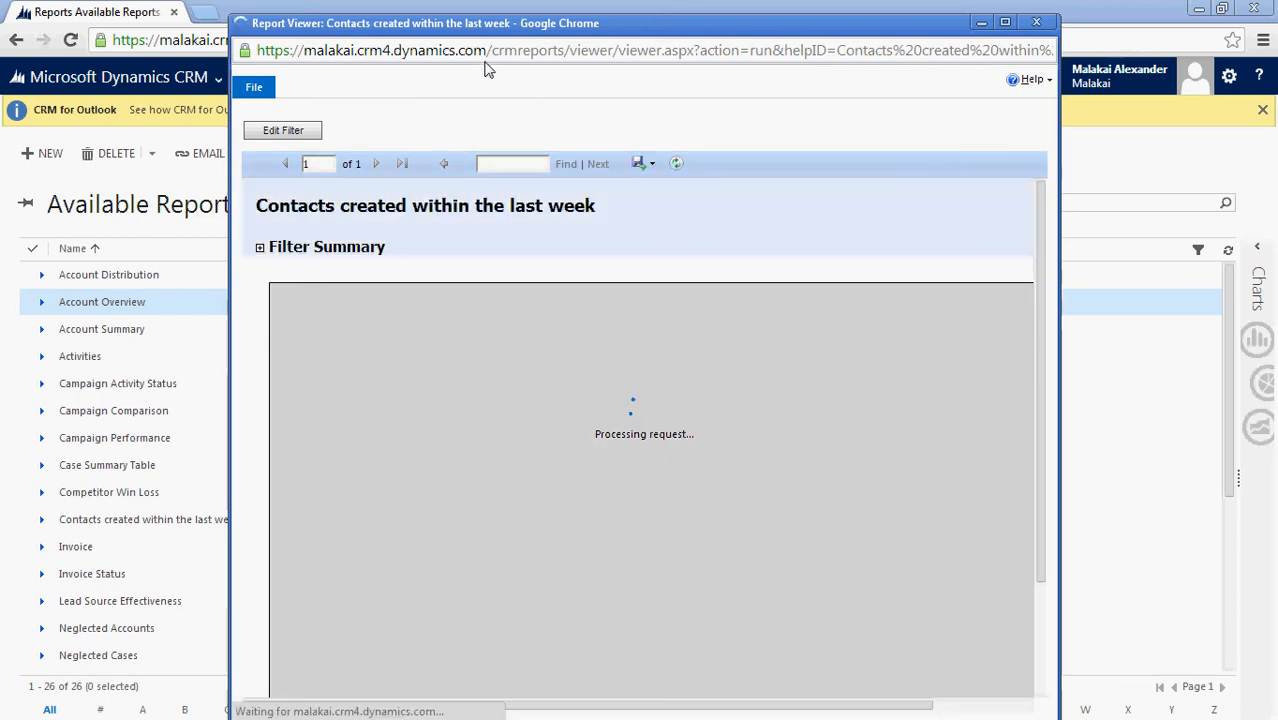
pyautogui.moveTo(480, 32); pyautogui.dragTo(499, 25)
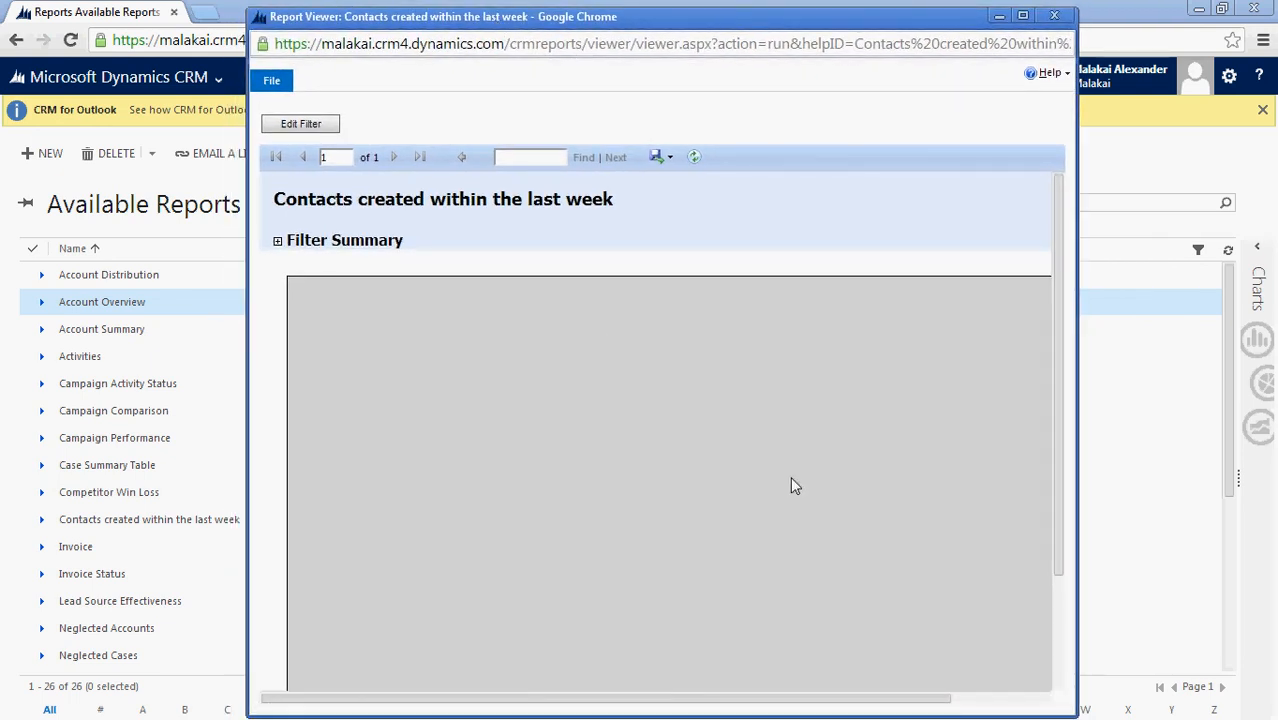
pyautogui.scroll(-2, 1052, 540)
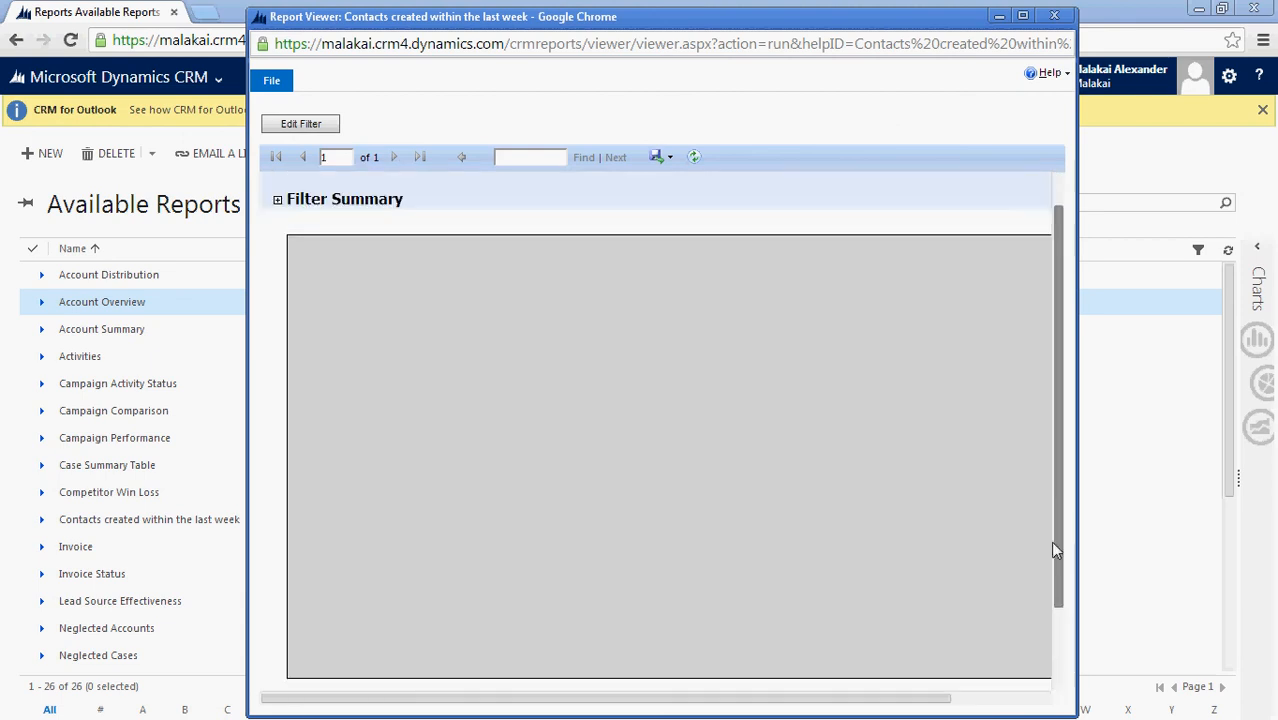
pyautogui.scroll(2, 1050, 520)
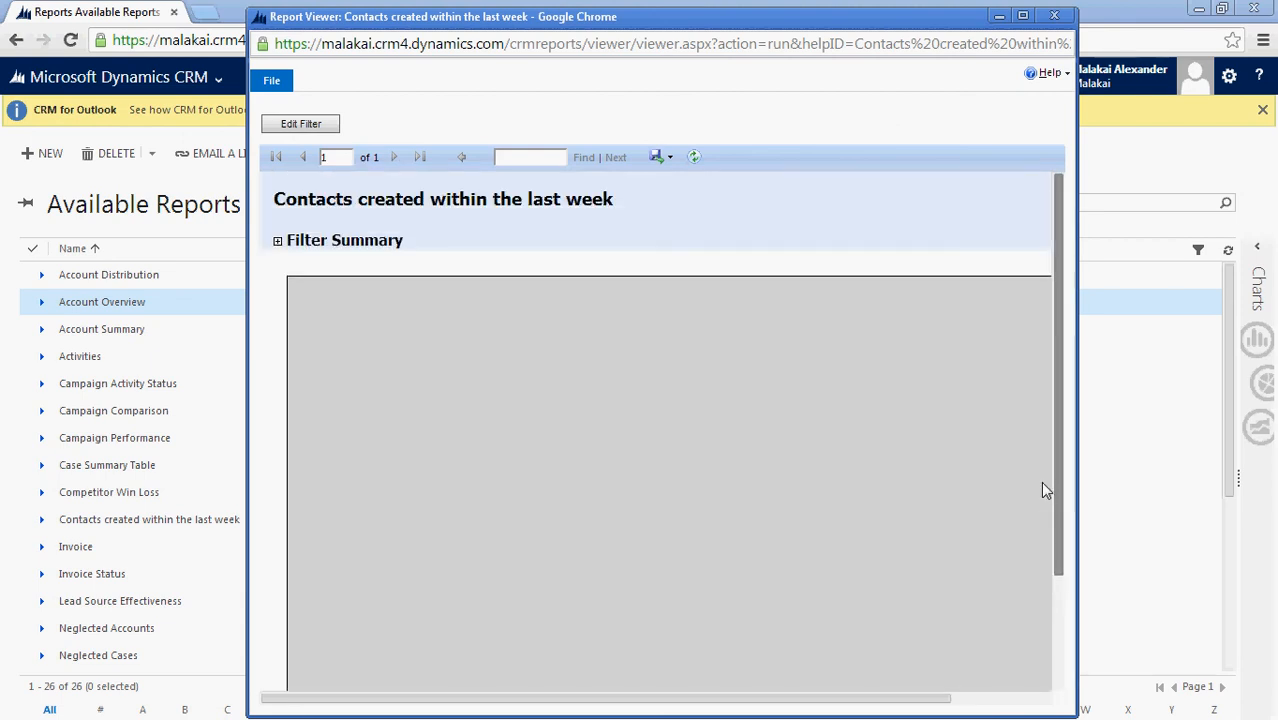
pyautogui.click(277, 241)
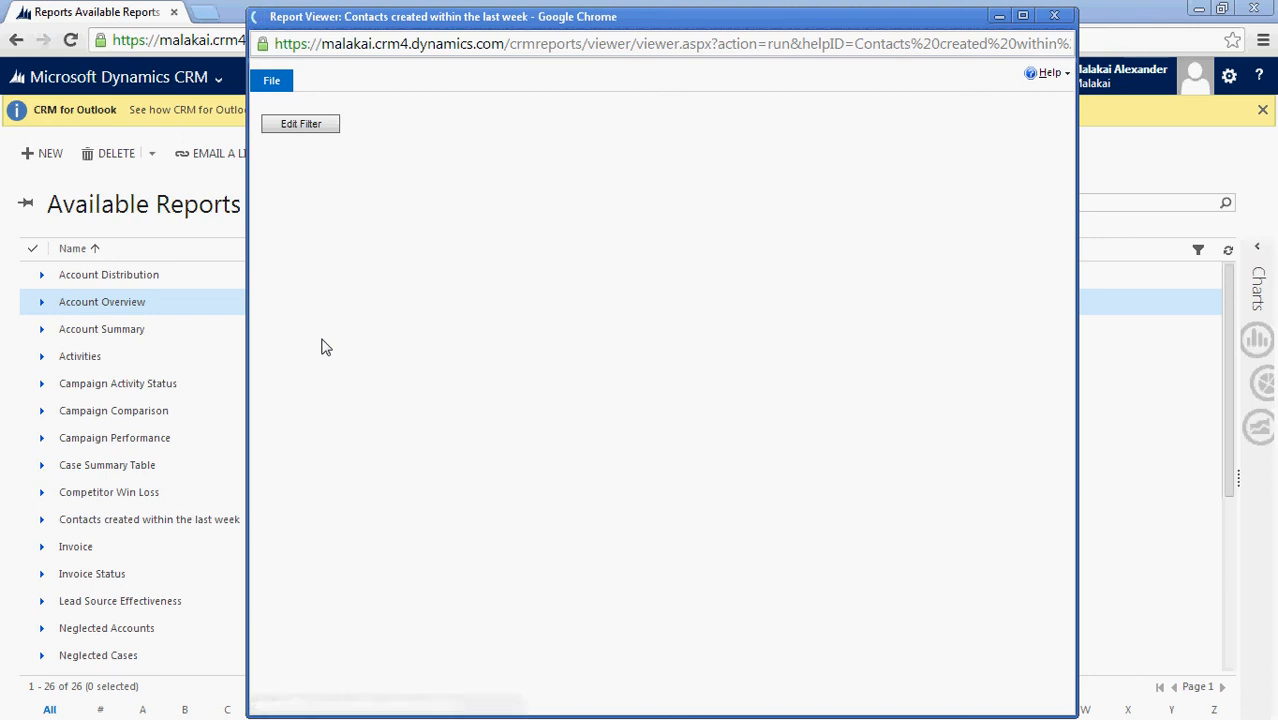
# Close the report viewer, and save and close the report's properties form.
pyautogui.click(1054, 17)
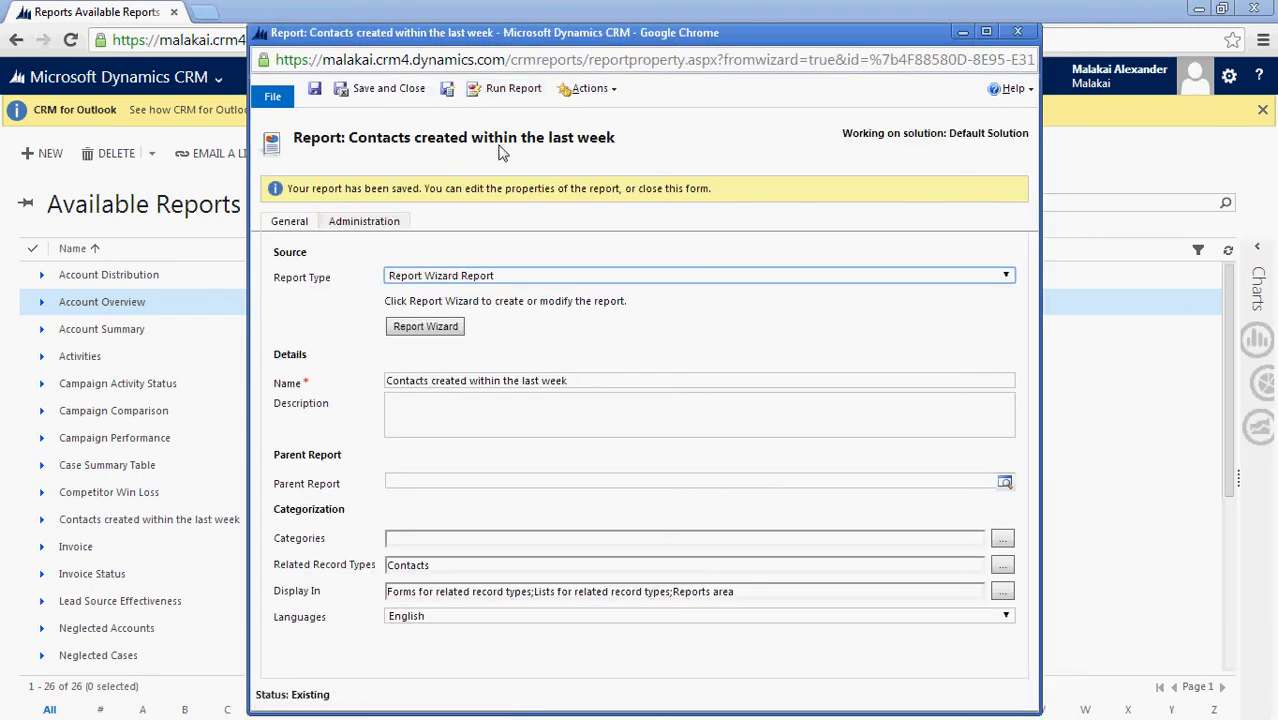
pyautogui.click(392, 94)
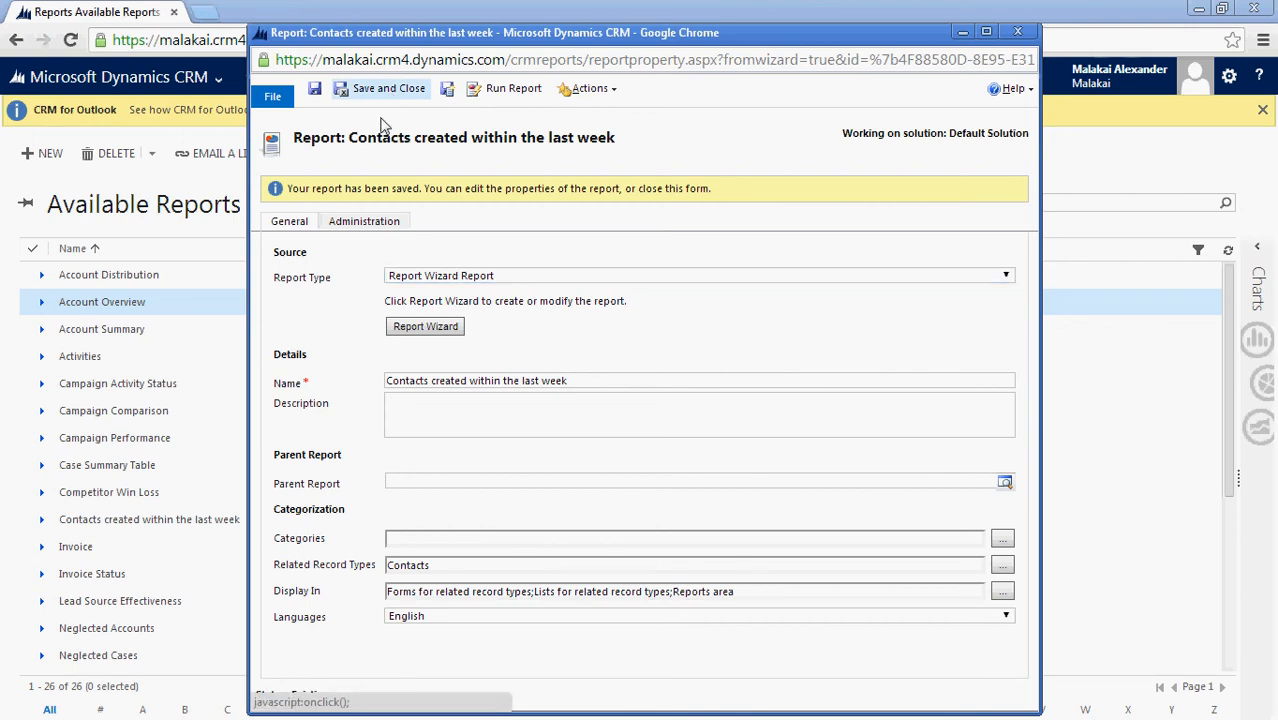